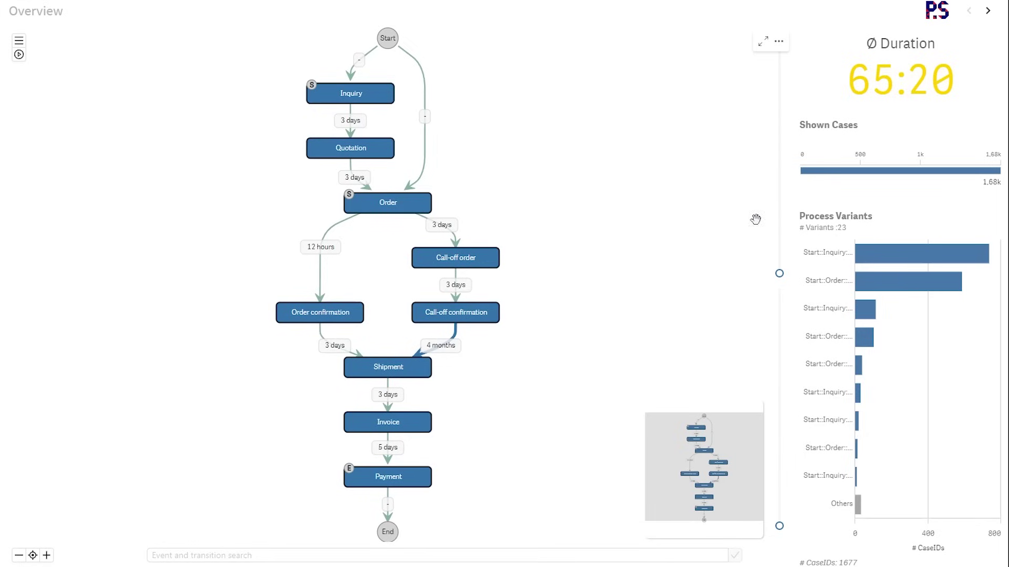
- Filter the process graph to the most frequent variant, compare it with only the second most frequent, and clear the selection
{"action": "left_click", "coordinate": [823, 256]}
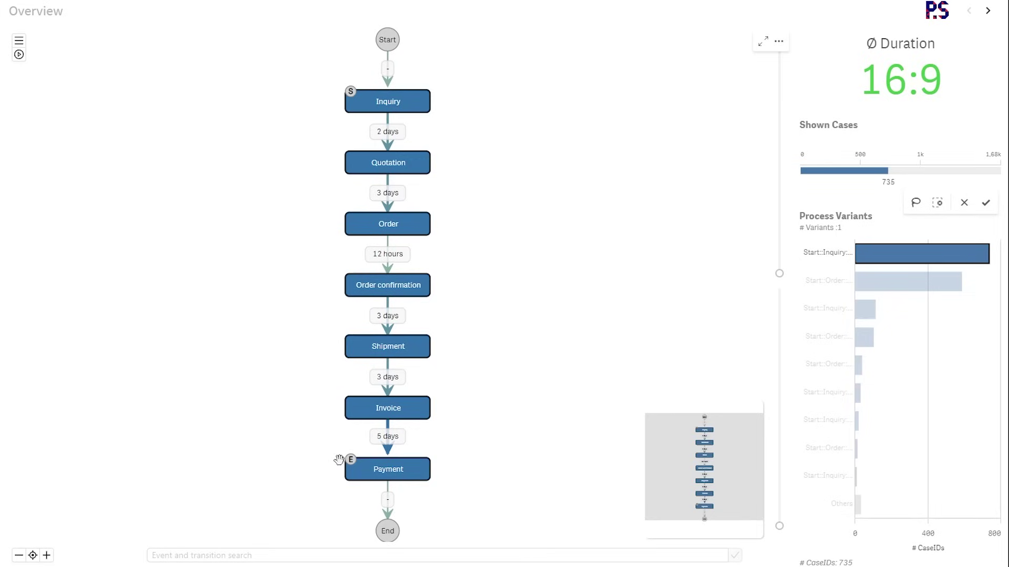
{"action": "left_click", "coordinate": [821, 282]}
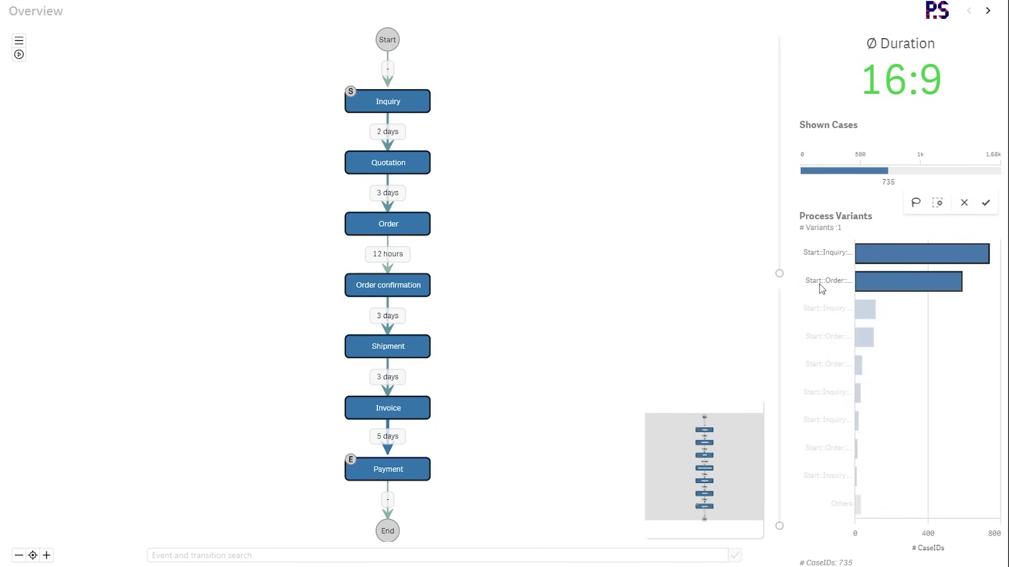
{"action": "left_click", "coordinate": [818, 261]}
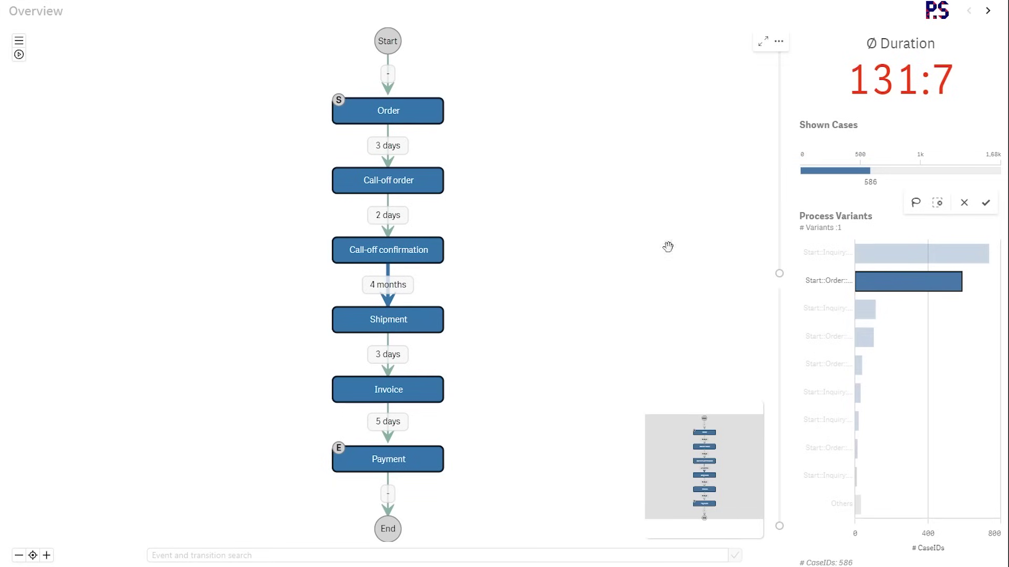
{"action": "left_click", "coordinate": [830, 282]}
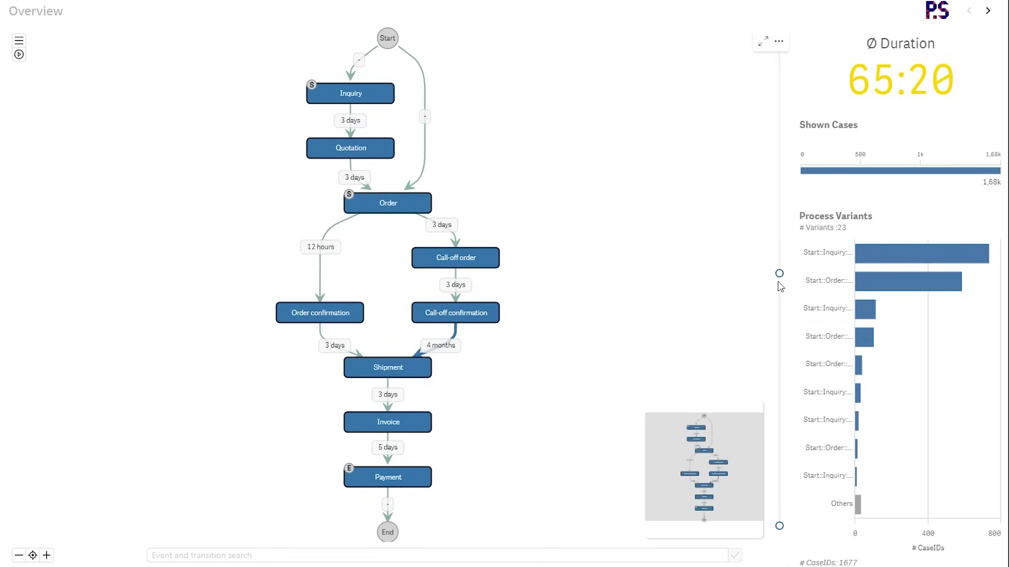
- Expand the process graph to include all activities and switch its edge values to Frequency
{"action": "left_click_drag", "start_coordinate": [779, 274], "coordinate": [782, 50]}
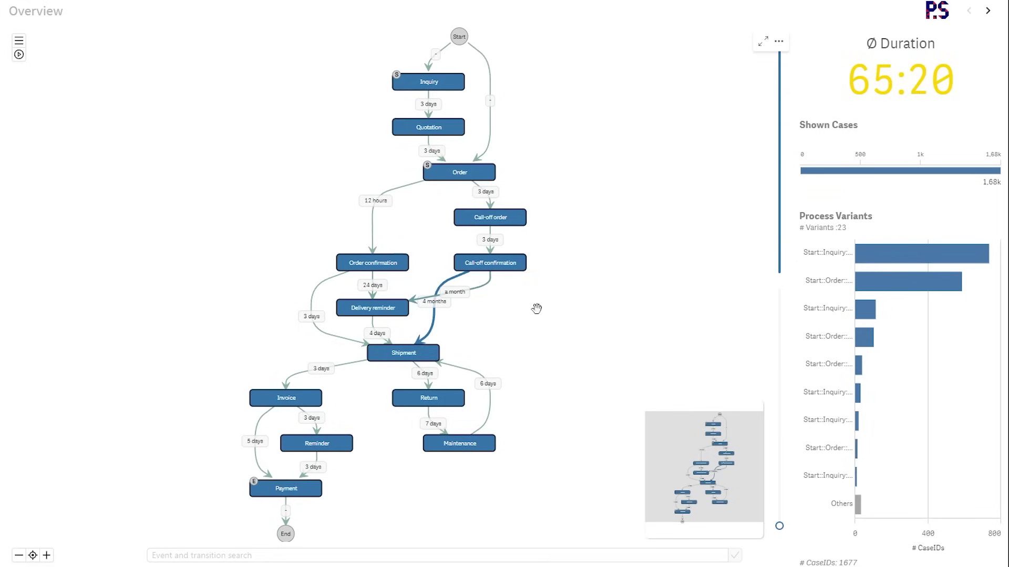
{"action": "left_click", "coordinate": [19, 41]}
{"action": "mouse_move", "coordinate": [63, 81]}
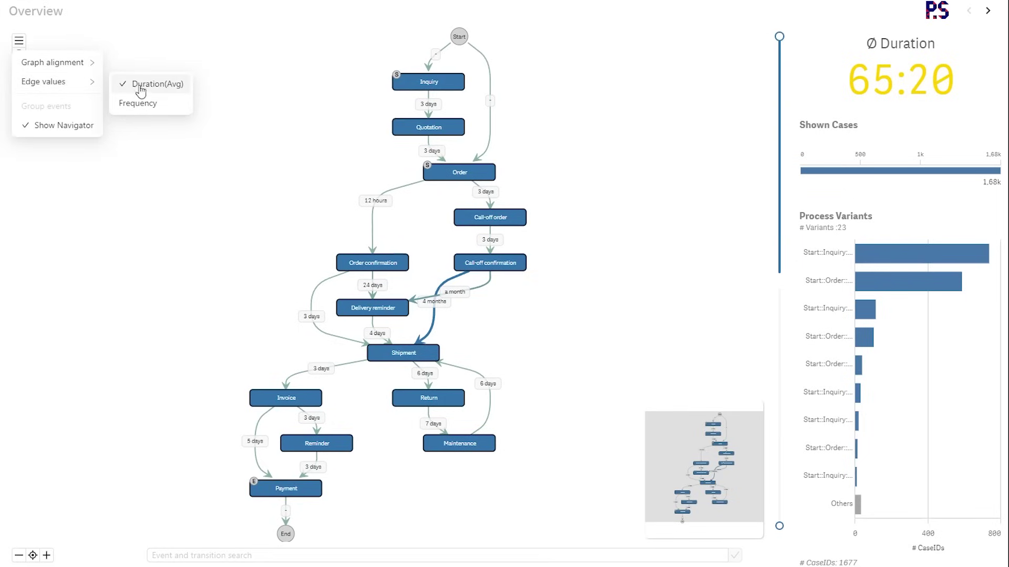
{"action": "left_click", "coordinate": [140, 103]}
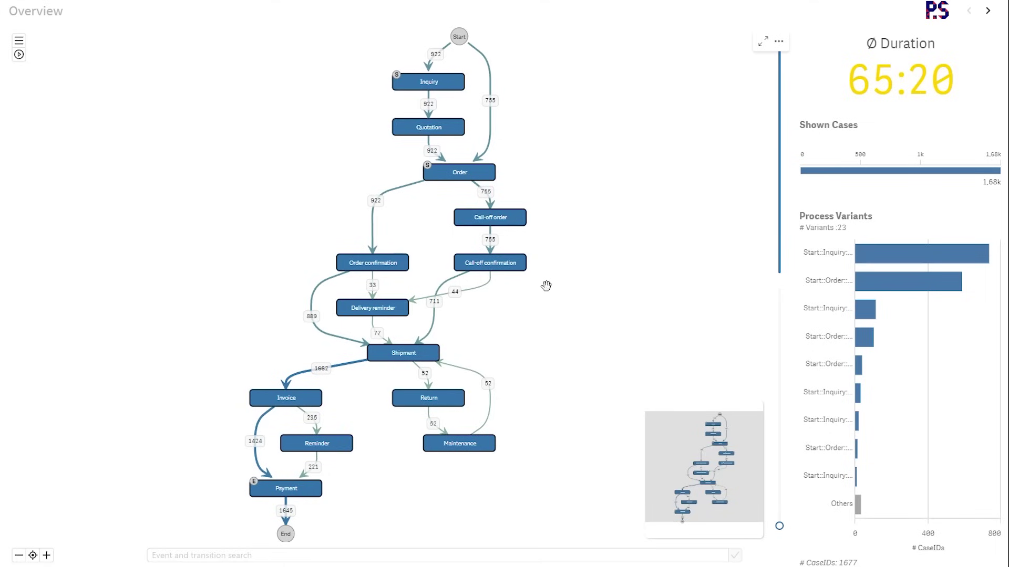
- Filter the cases to those including the transition from Call-off confirmation to Shipment
{"action": "mouse_move", "coordinate": [438, 310]}
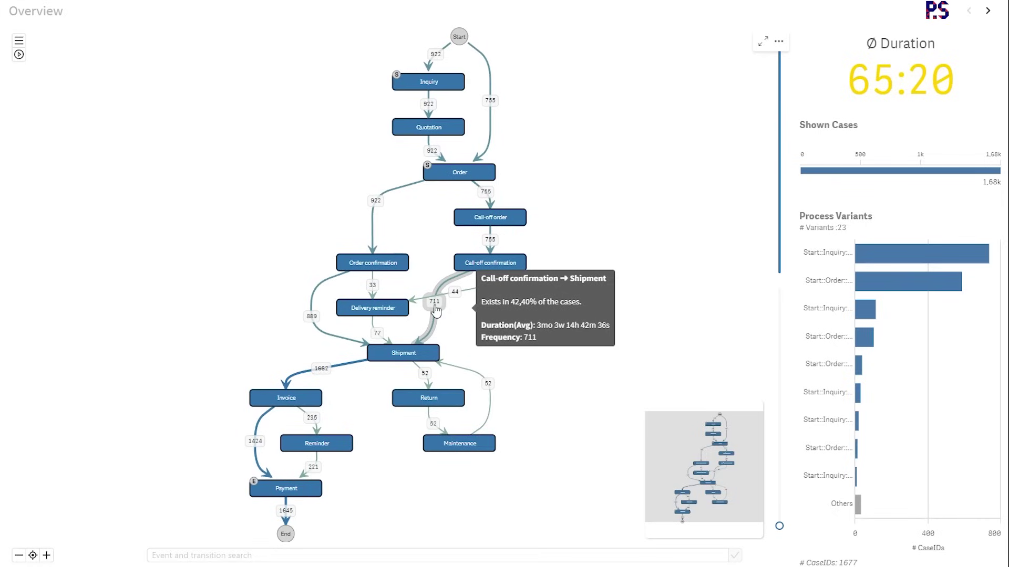
{"action": "left_click", "coordinate": [436, 310]}
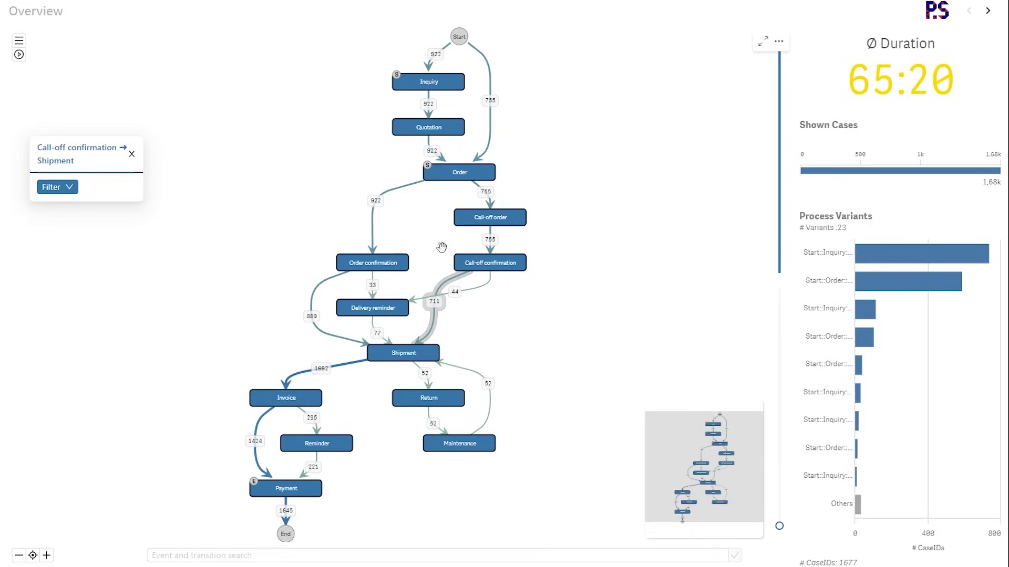
{"action": "left_click", "coordinate": [64, 188]}
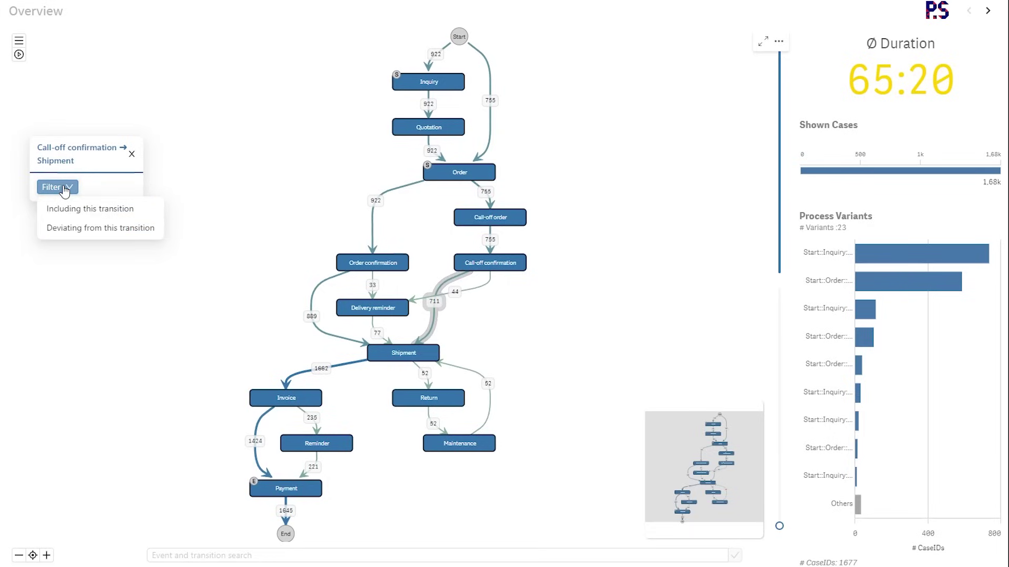
{"action": "left_click", "coordinate": [125, 213]}
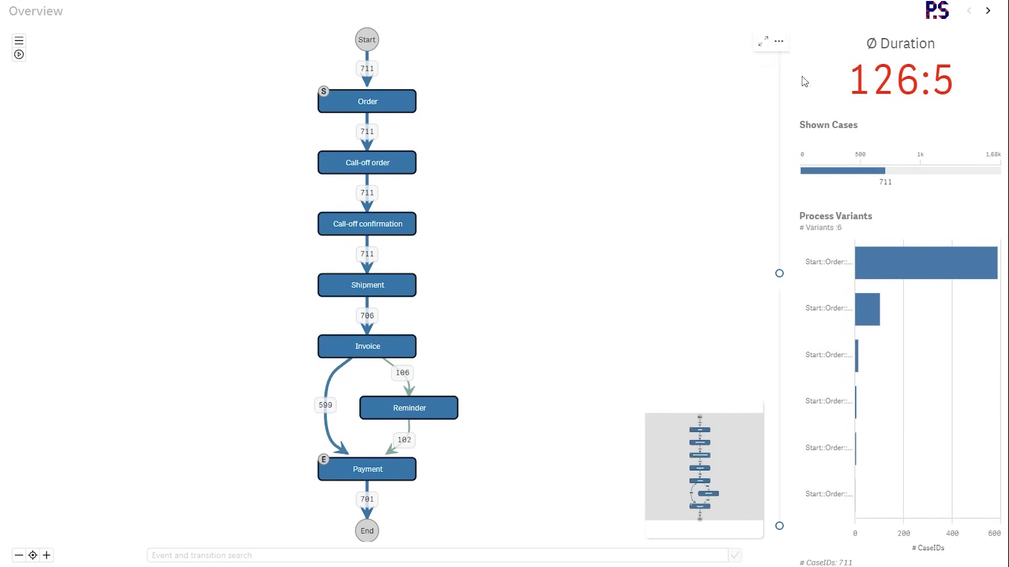
- Expand the filtered graph to all activities and transitions, and set its edge values to Duration(Avg)
{"action": "left_click_drag", "start_coordinate": [782, 273], "coordinate": [781, 68]}
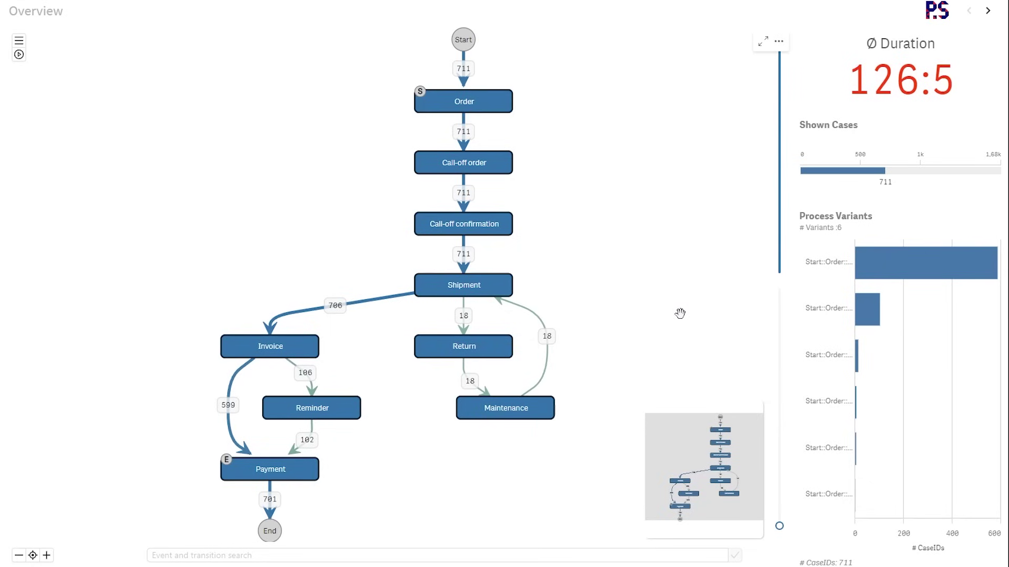
{"action": "left_click", "coordinate": [779, 300]}
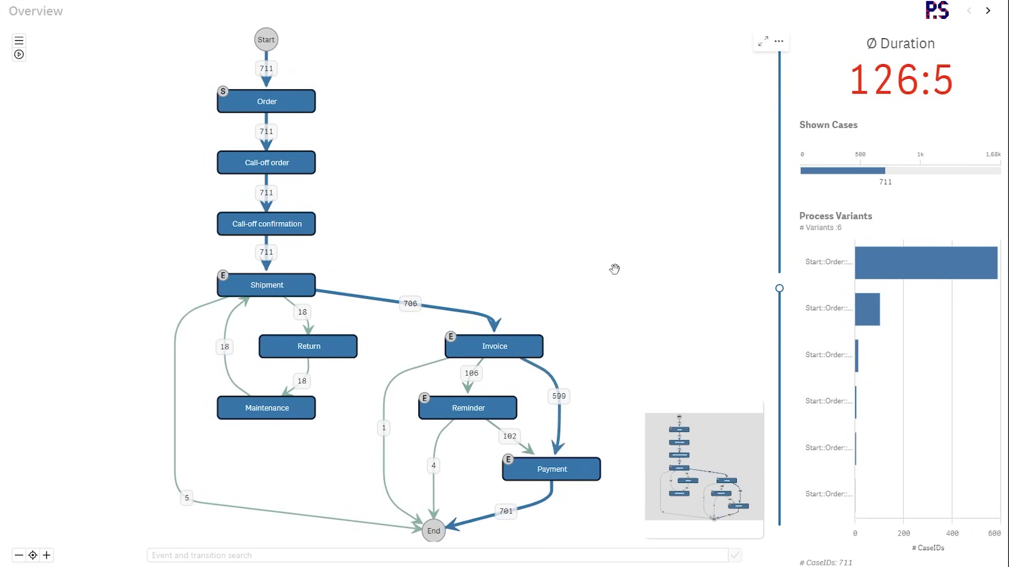
{"action": "left_click", "coordinate": [19, 41]}
{"action": "mouse_move", "coordinate": [69, 84]}
{"action": "left_click", "coordinate": [139, 86]}
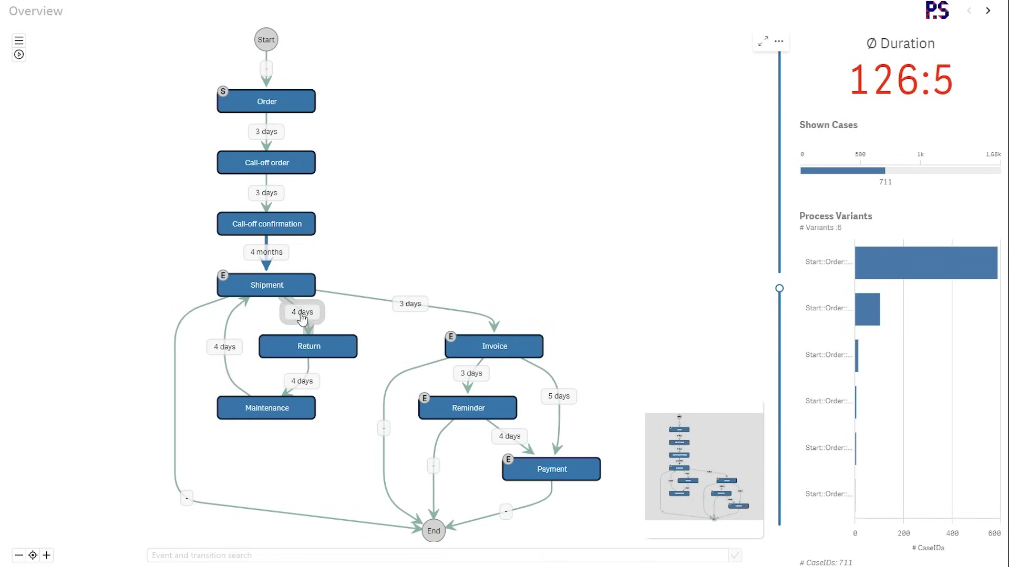
- Filter the cases further to those including the Return event
{"action": "left_click", "coordinate": [329, 355]}
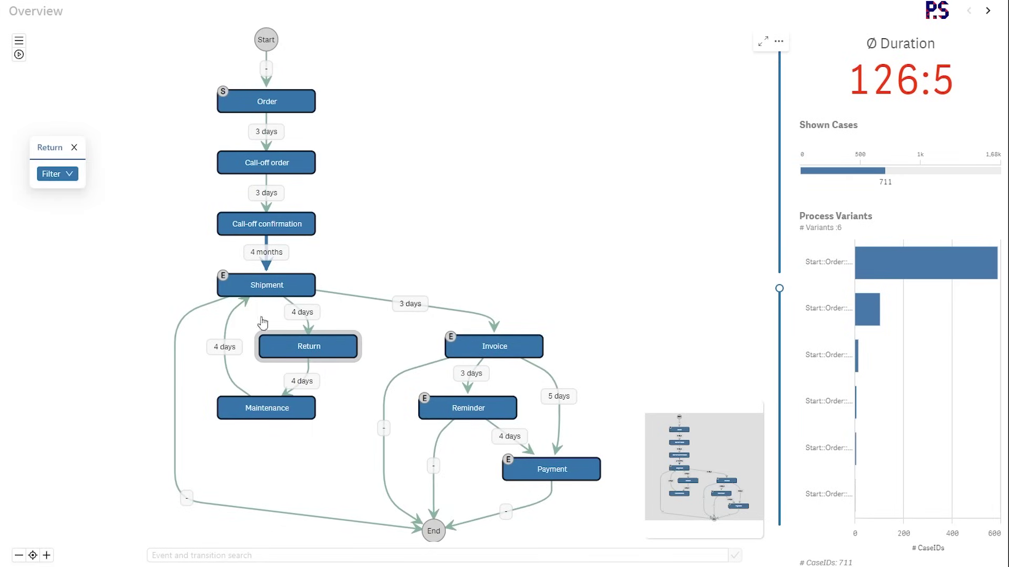
{"action": "left_click", "coordinate": [58, 174]}
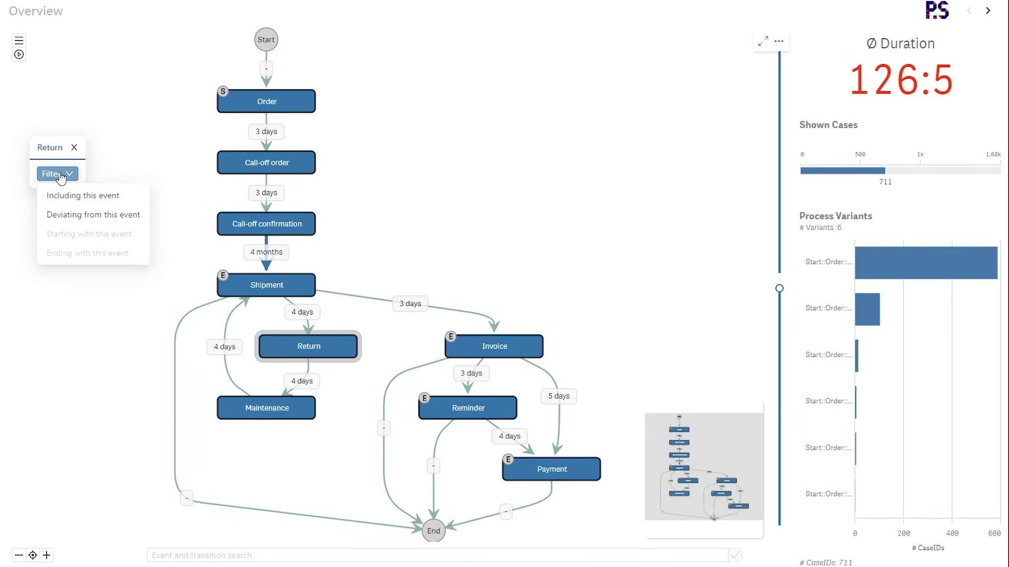
{"action": "left_click", "coordinate": [84, 201]}
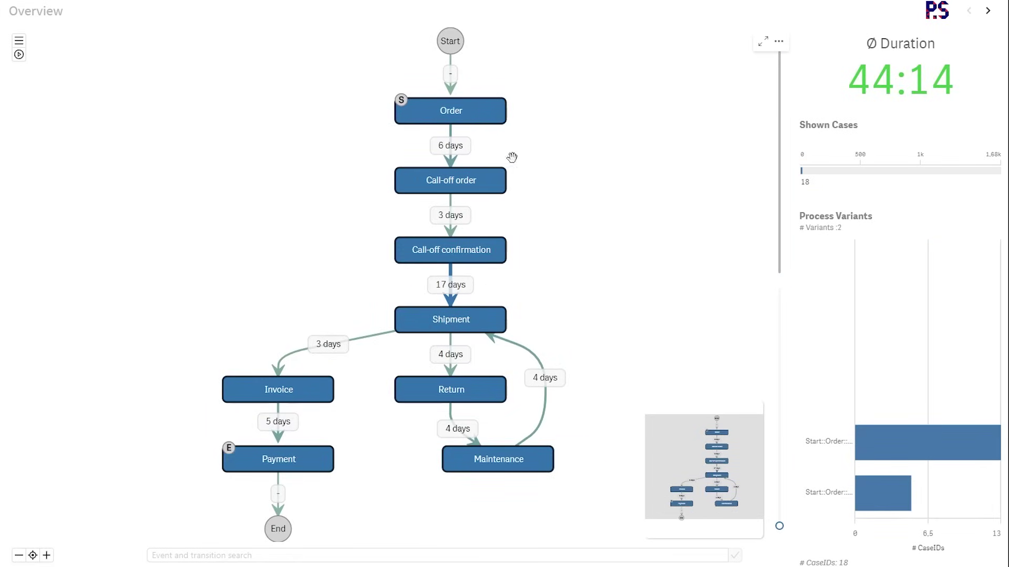
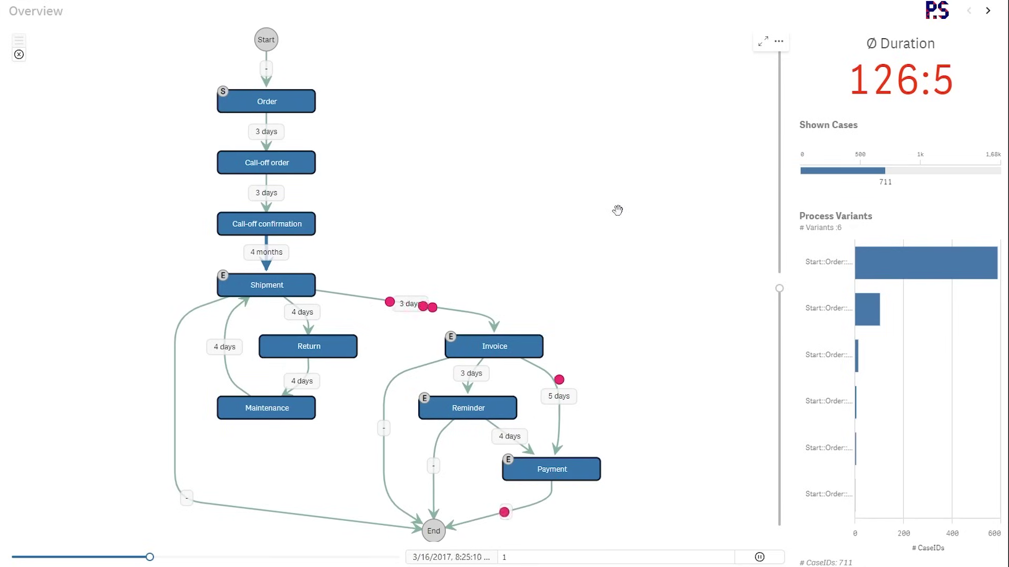
- Close the process animation and go to the Details sheet
{"action": "left_click", "coordinate": [19, 54]}
{"action": "left_click", "coordinate": [399, 302]}
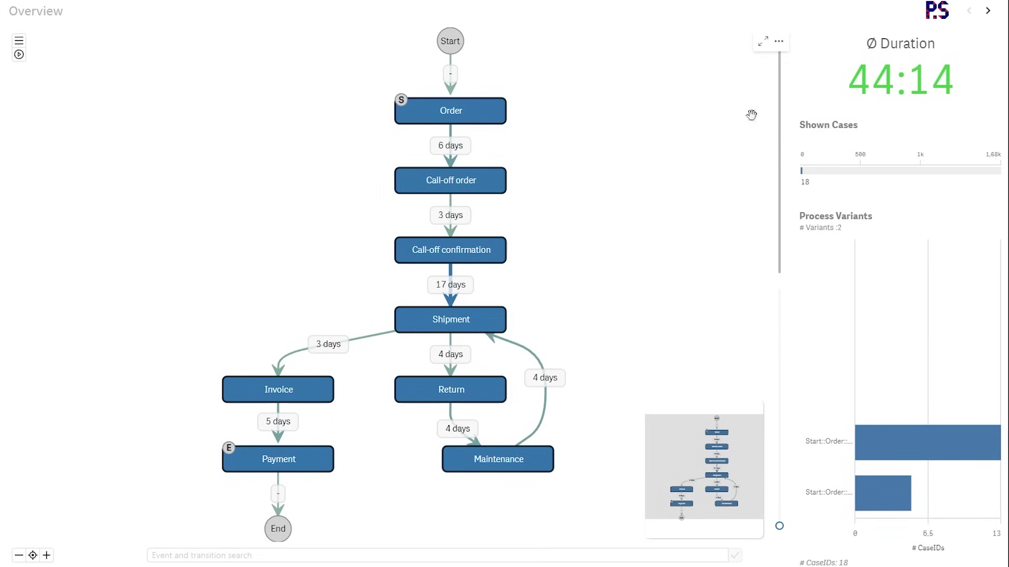
{"action": "left_click", "coordinate": [988, 11]}
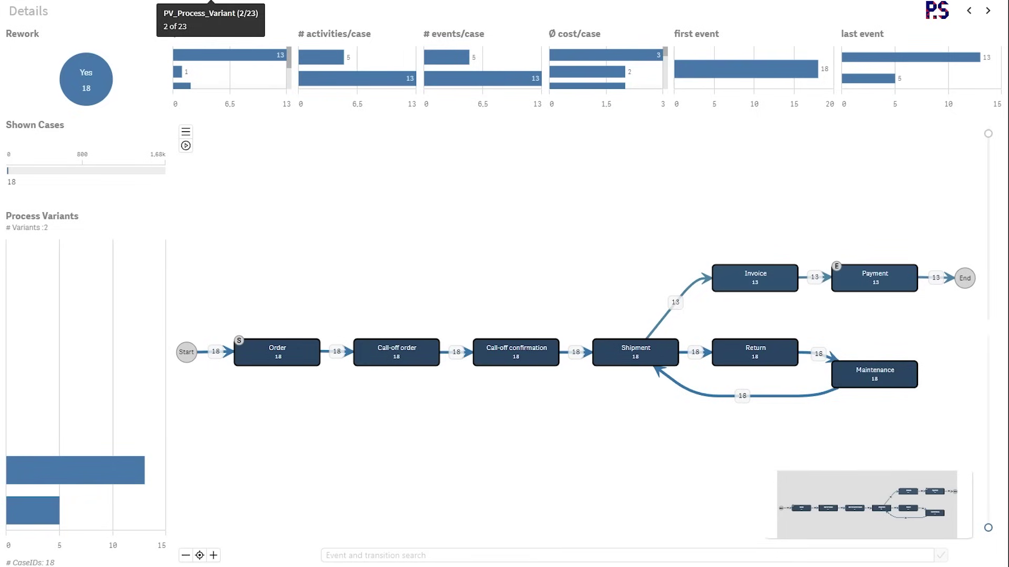
- Clear the process variant selection and expand the Details graph to all activities and transitions
{"action": "left_click", "coordinate": [284, 12]}
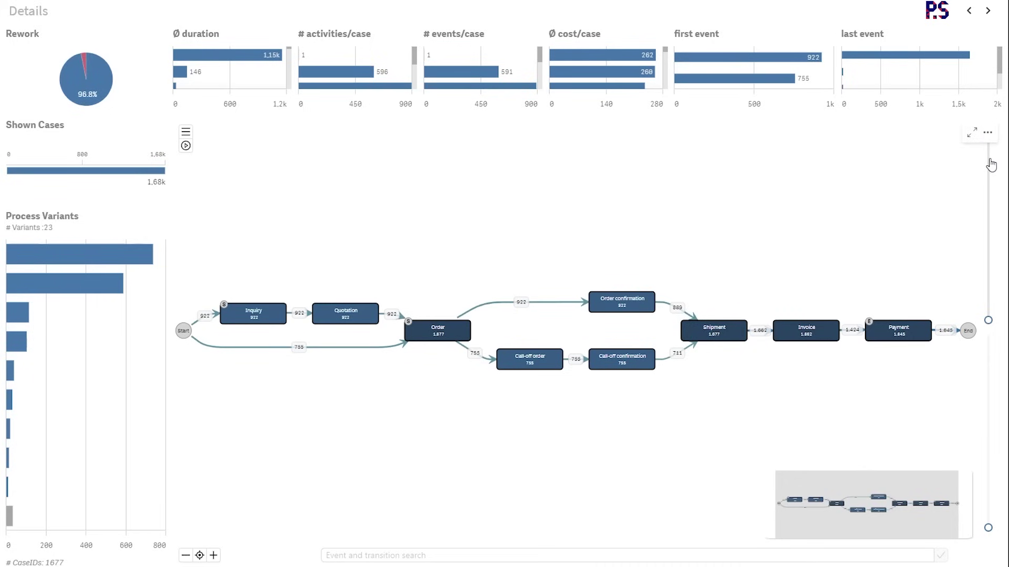
{"action": "left_click", "coordinate": [989, 139]}
{"action": "left_click", "coordinate": [990, 345]}
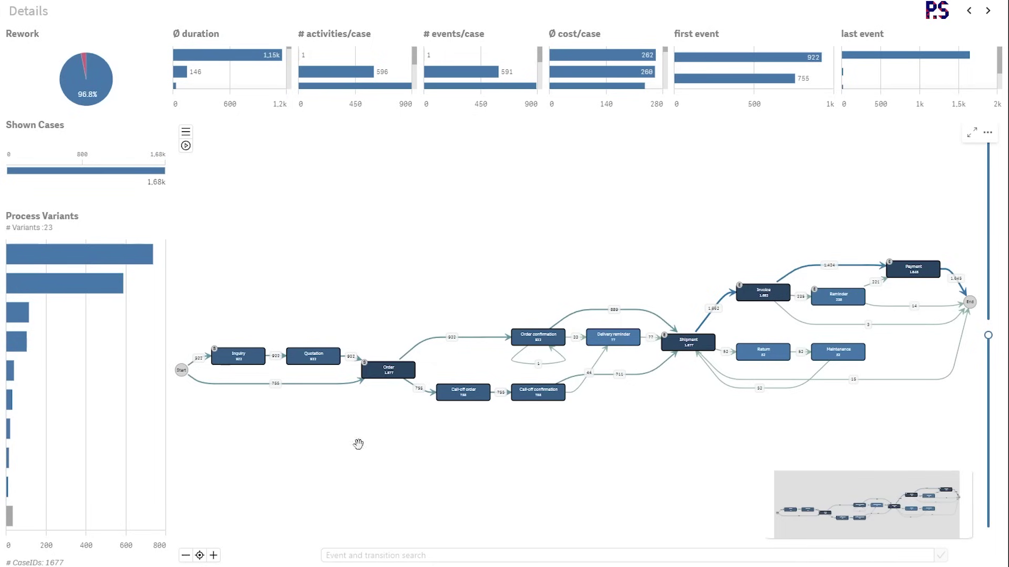
- Group the events in the process graph and expand it to all event groups and transitions
{"action": "mouse_move", "coordinate": [258, 360]}
{"action": "left_click", "coordinate": [185, 133]}
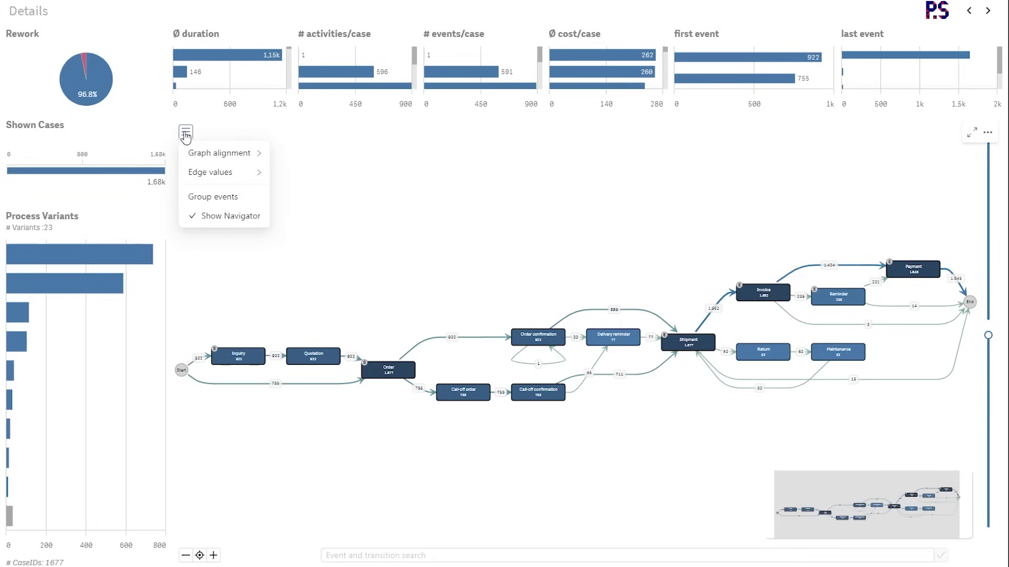
{"action": "left_click", "coordinate": [212, 197]}
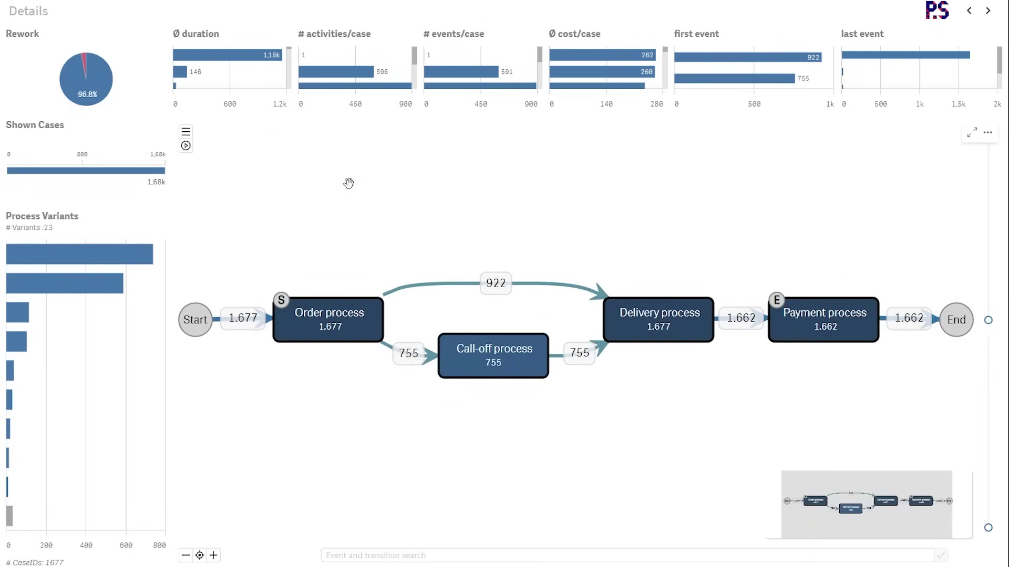
{"action": "left_click", "coordinate": [988, 150]}
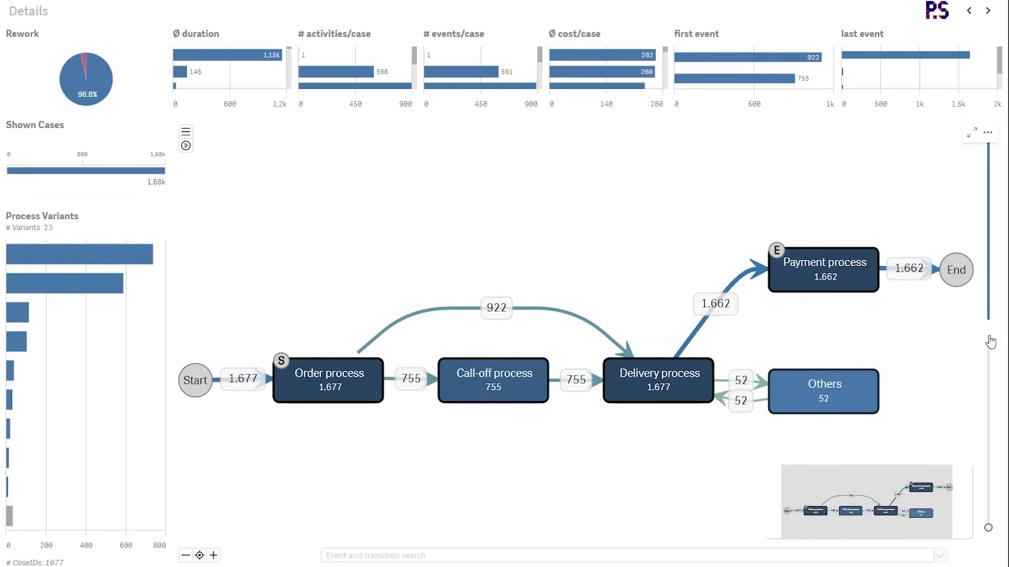
{"action": "left_click", "coordinate": [990, 340]}
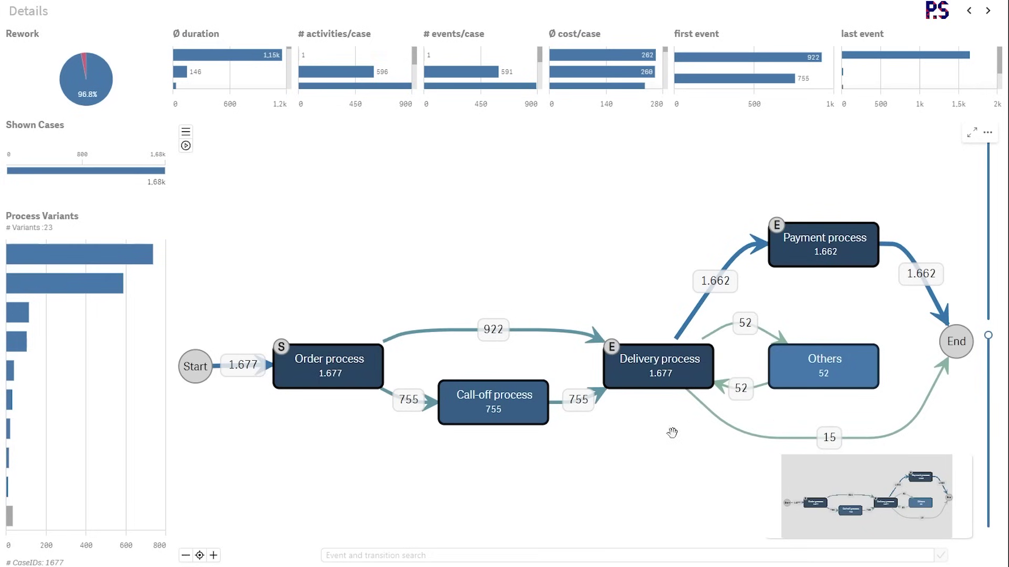
- Filter the cases to those including the Others group (Maintenance, Return)
{"action": "mouse_move", "coordinate": [355, 363]}
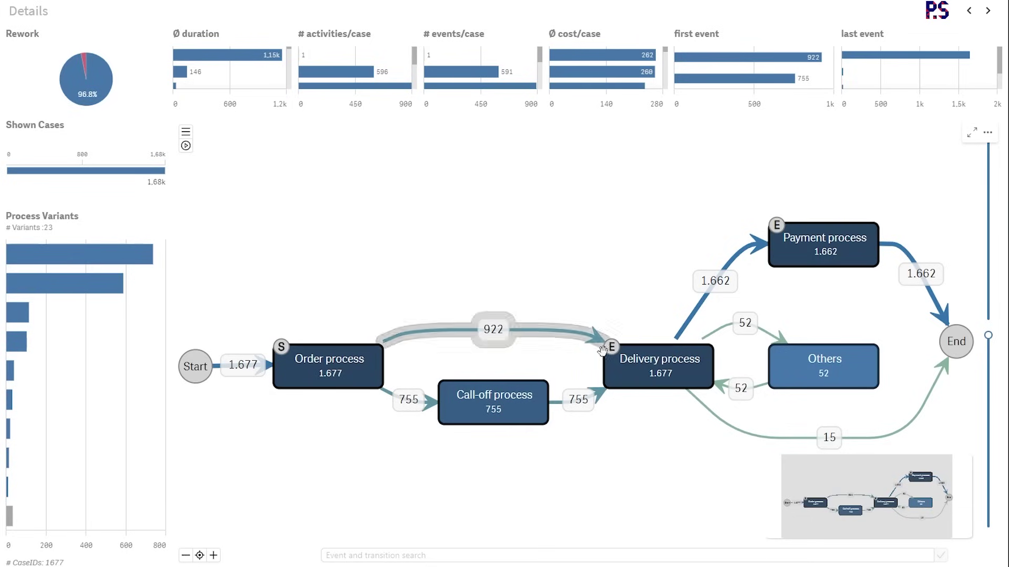
{"action": "mouse_move", "coordinate": [868, 374]}
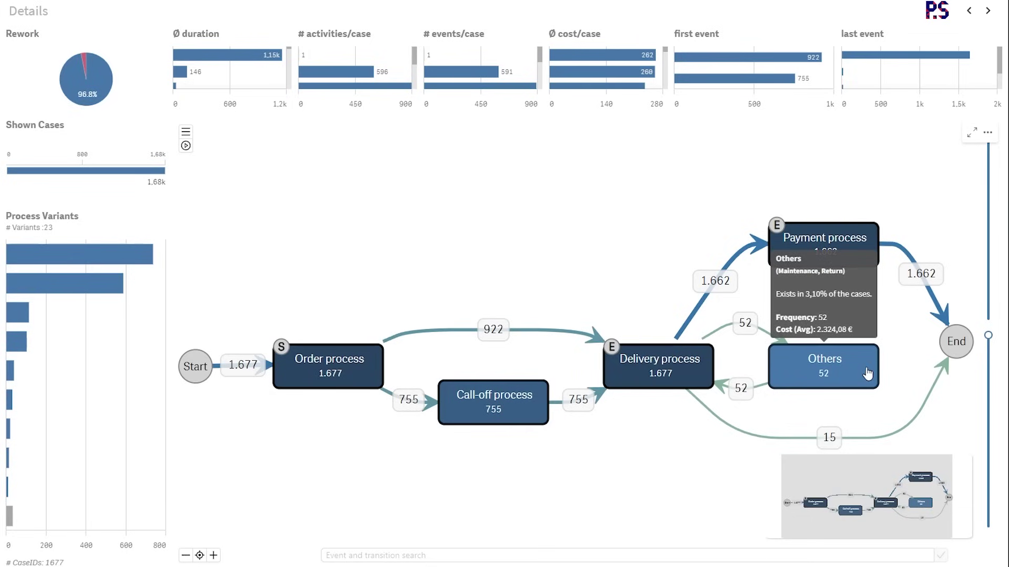
{"action": "left_click", "coordinate": [868, 374]}
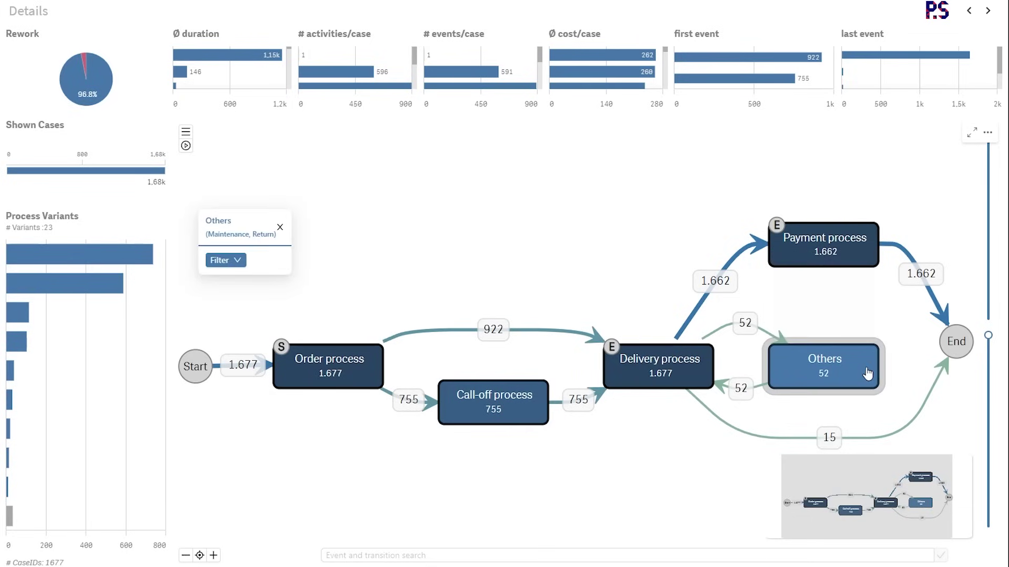
{"action": "left_click", "coordinate": [216, 268]}
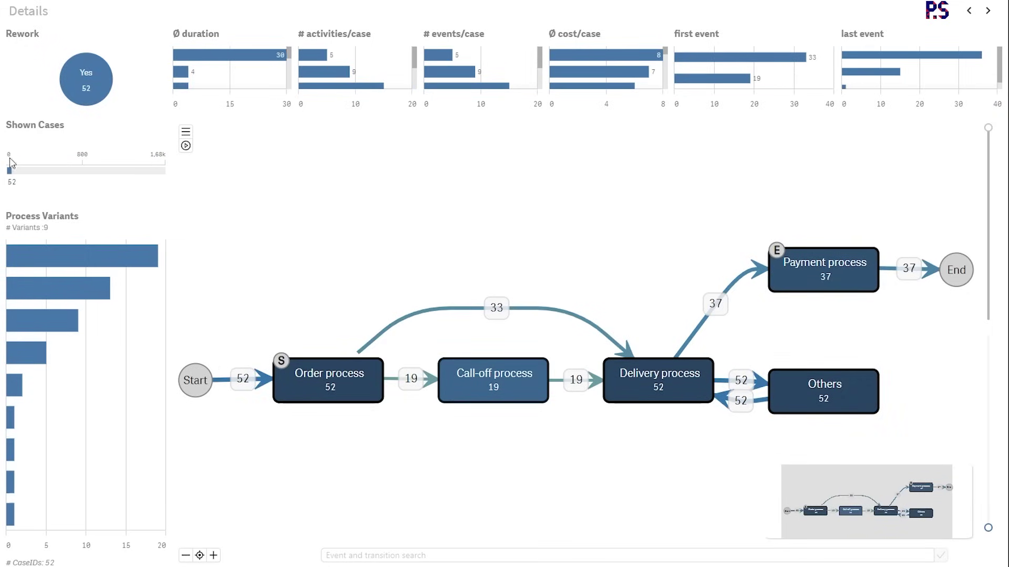
- Turn off event grouping and expand the filtered graph to all activities and transitions
{"action": "left_click", "coordinate": [185, 132]}
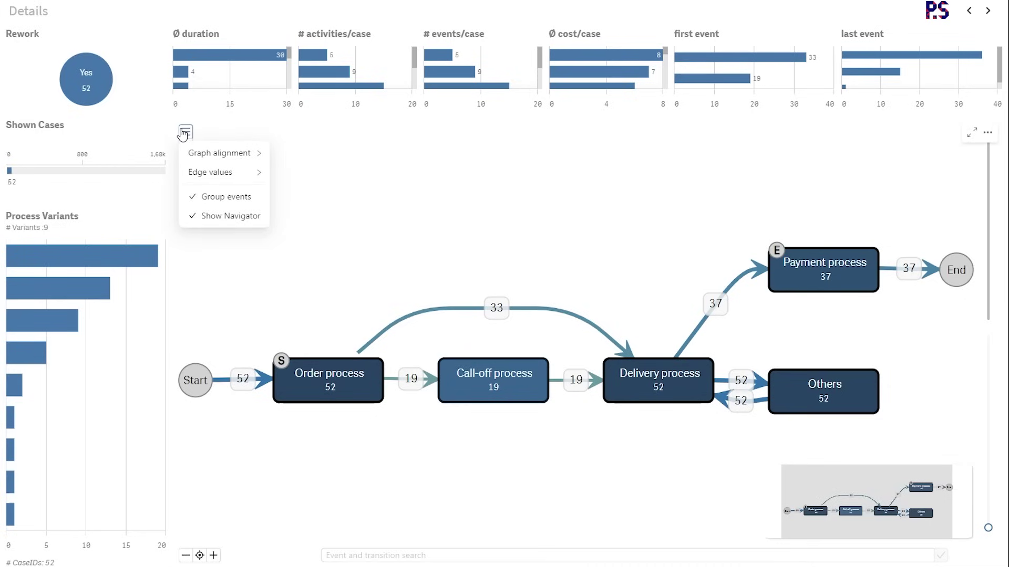
{"action": "left_click", "coordinate": [205, 197]}
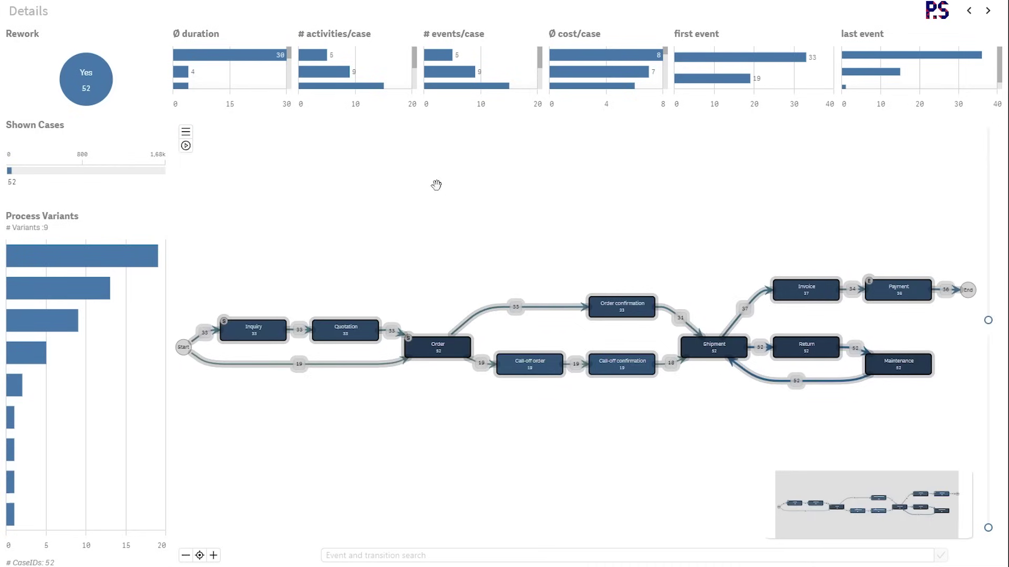
{"action": "mouse_move", "coordinate": [987, 320]}
{"action": "left_mouse_down"}
{"action": "mouse_move", "coordinate": [990, 346]}
{"action": "mouse_move", "coordinate": [987, 334]}
{"action": "left_mouse_up"}
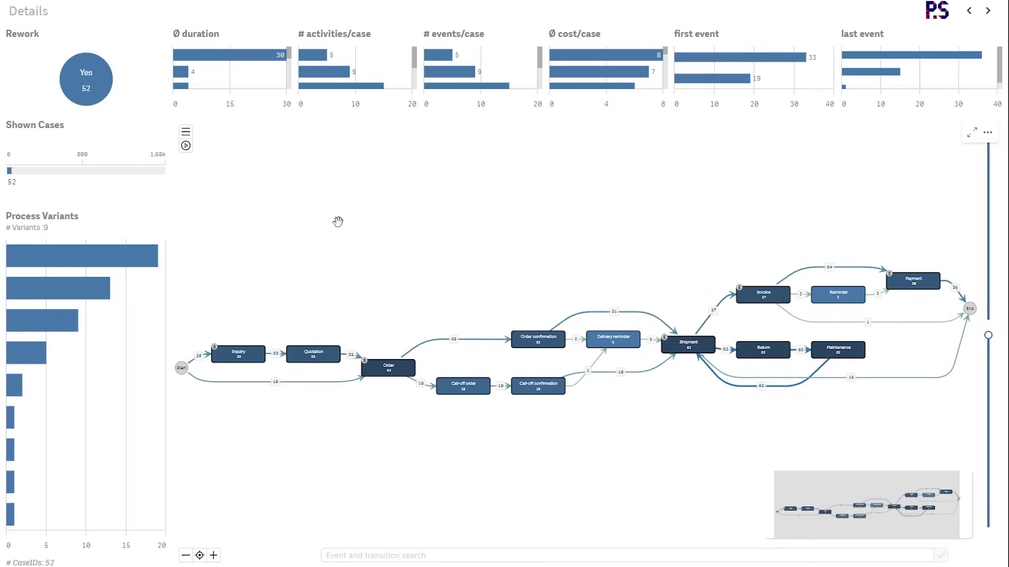
- Filter the cases to those including the Reminder event of the payment process
{"action": "left_click", "coordinate": [837, 294]}
{"action": "left_click", "coordinate": [240, 262]}
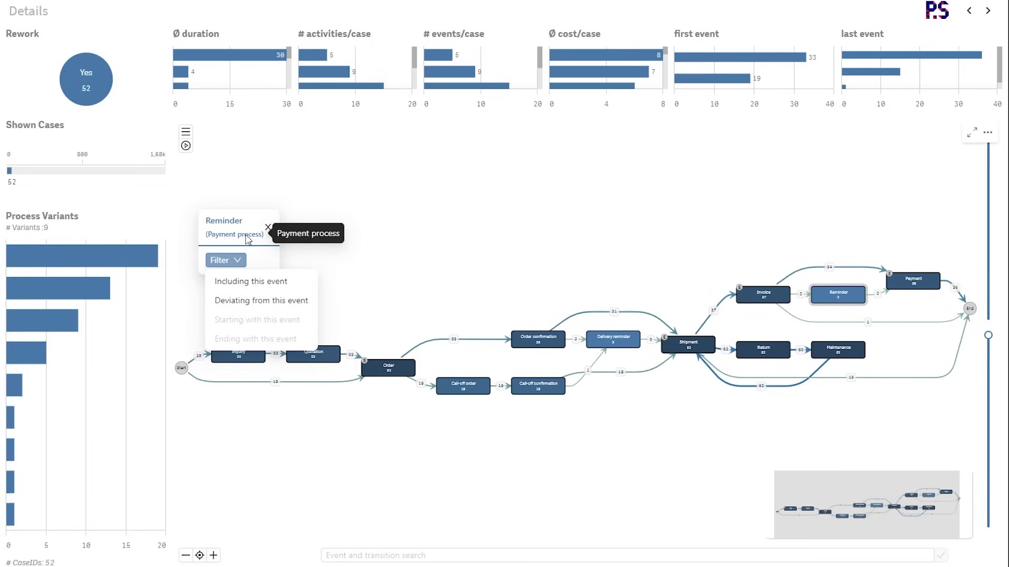
{"action": "left_click", "coordinate": [272, 281]}
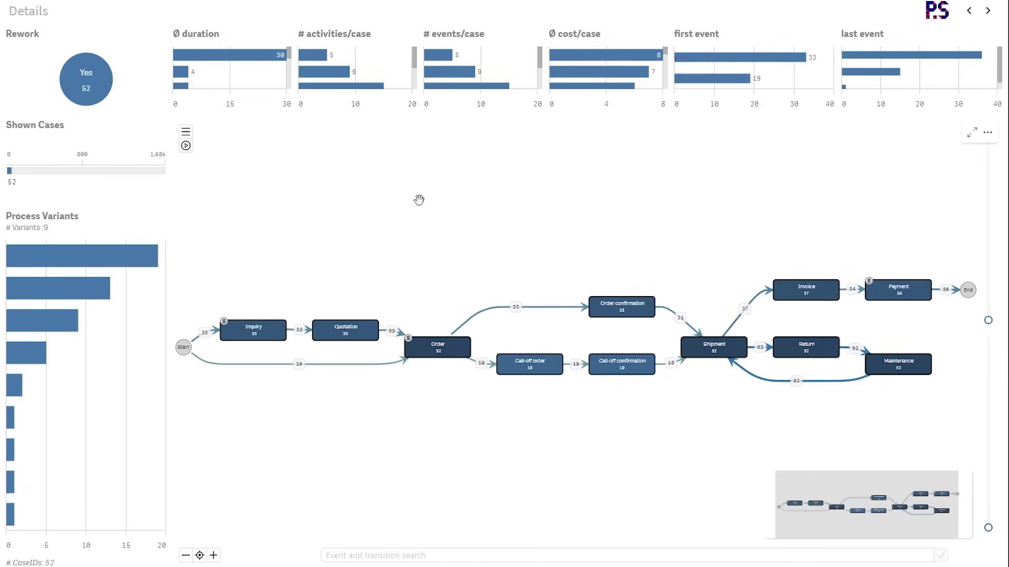
- Switch to the Variants sheet and look through the event sequences of the listed process variants
{"action": "left_click", "coordinate": [937, 10]}
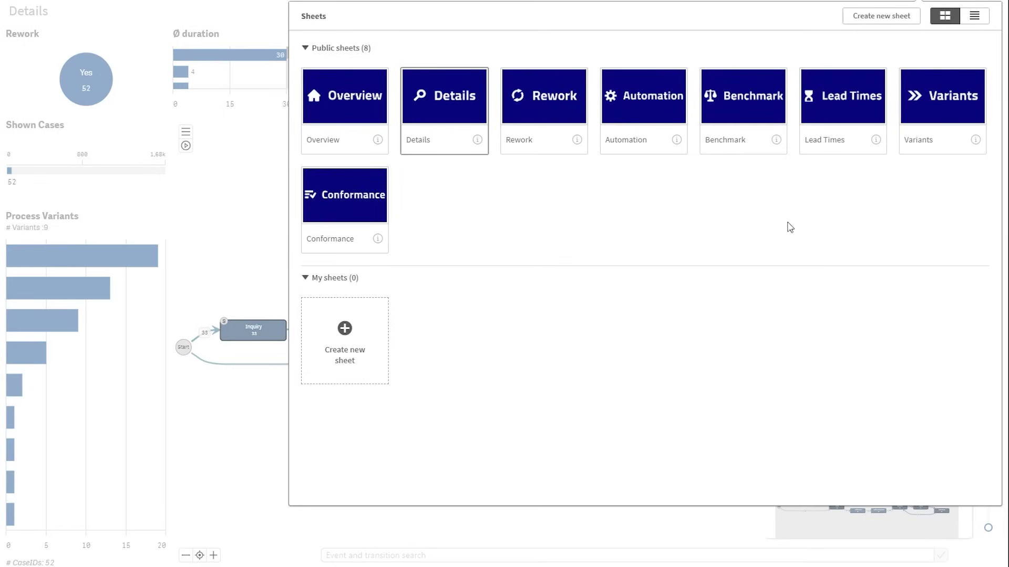
{"action": "left_click", "coordinate": [942, 103]}
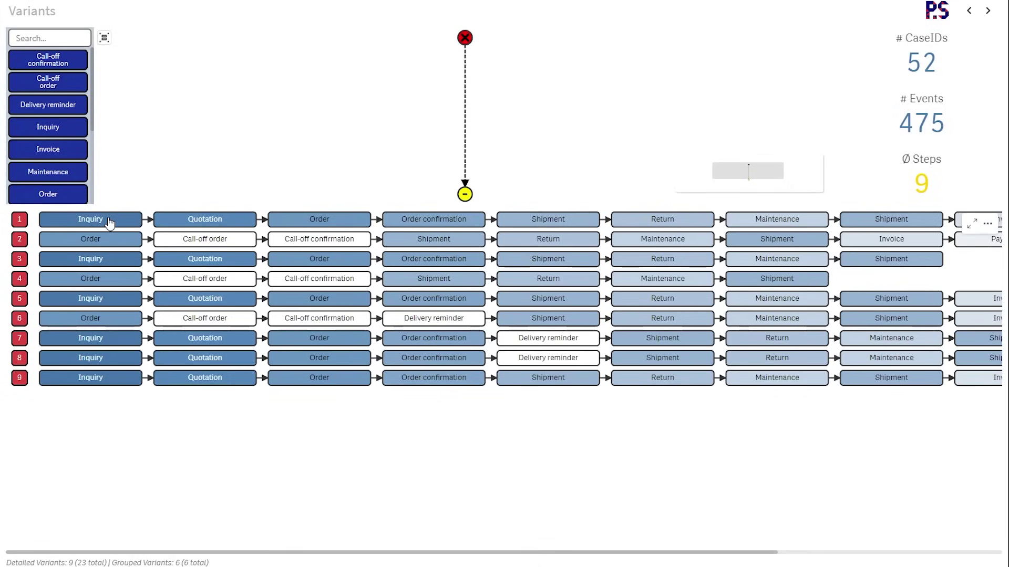
{"action": "mouse_move", "coordinate": [62, 224]}
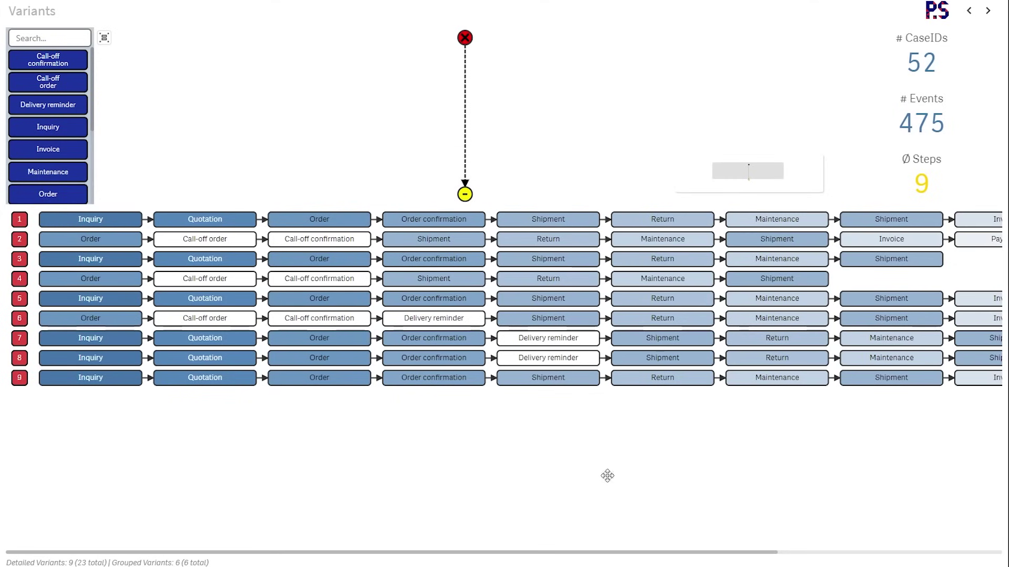
{"action": "left_click_drag", "start_coordinate": [587, 557], "coordinate": [446, 527]}
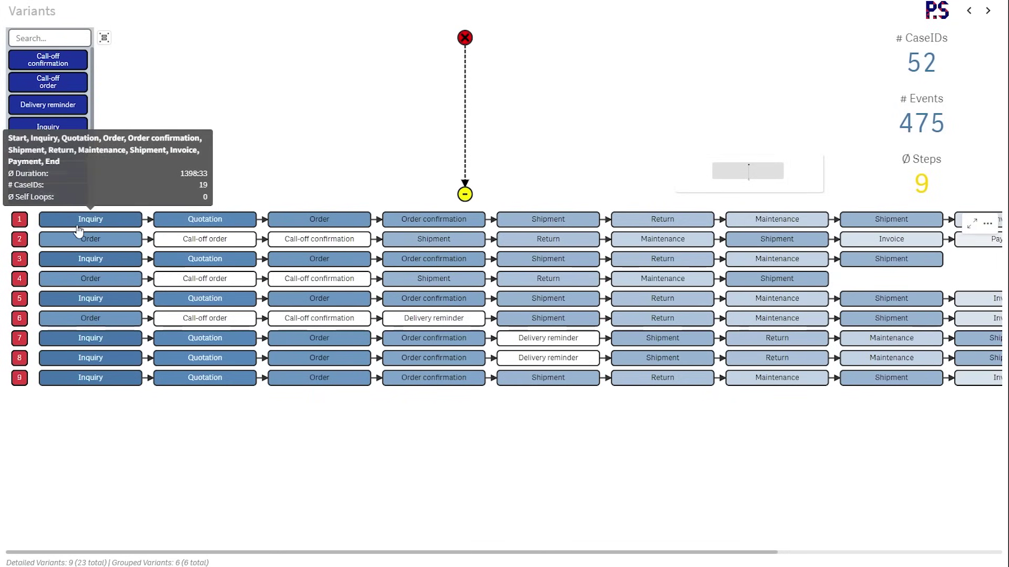
- Filter the cases to process variants 1, 2 and 3 and apply the selection
{"action": "left_click", "coordinate": [20, 224]}
{"action": "left_click", "coordinate": [26, 262]}
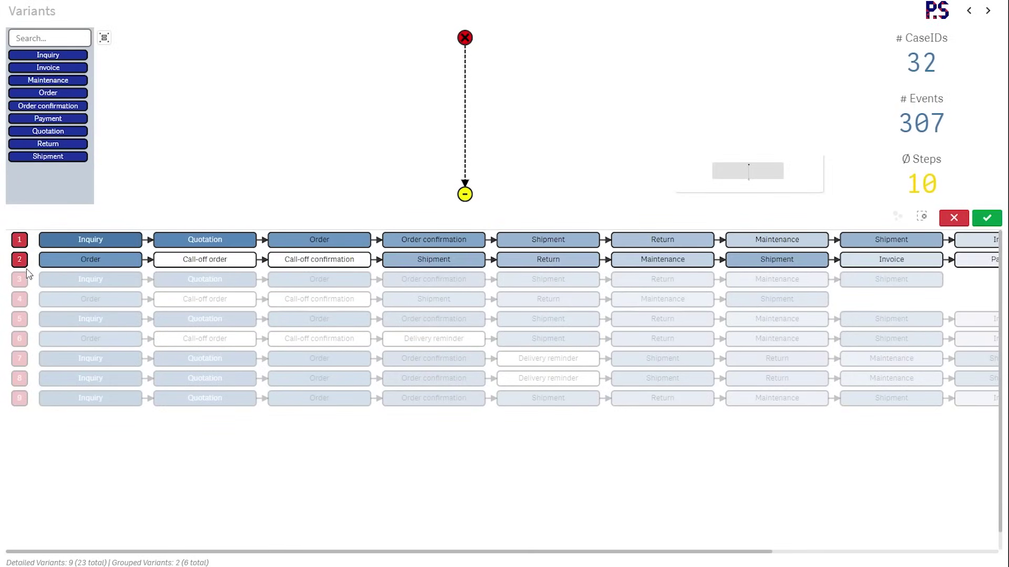
{"action": "left_click", "coordinate": [24, 283]}
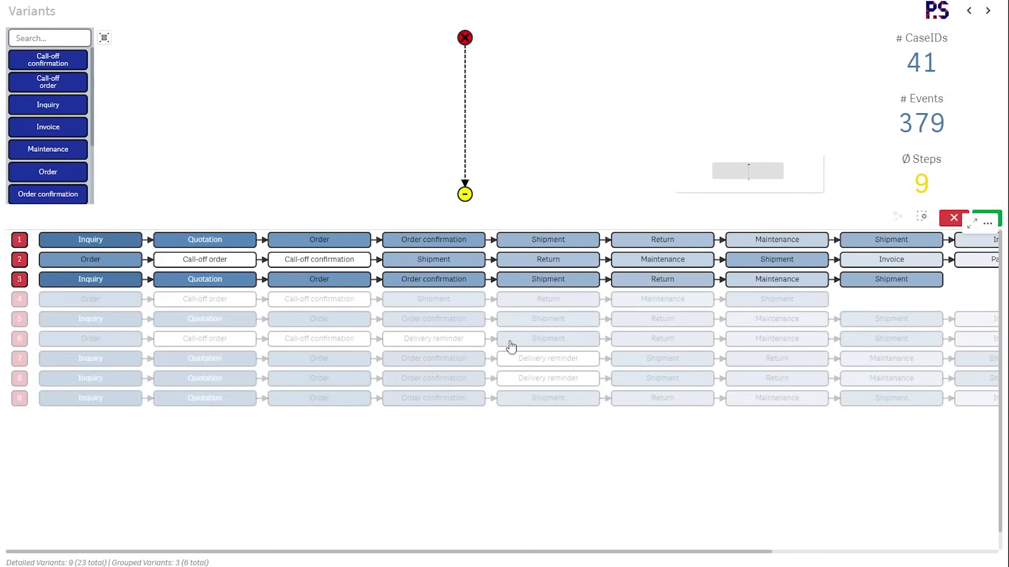
{"action": "right_click", "coordinate": [633, 361]}
{"action": "key", "text": "Escape"}
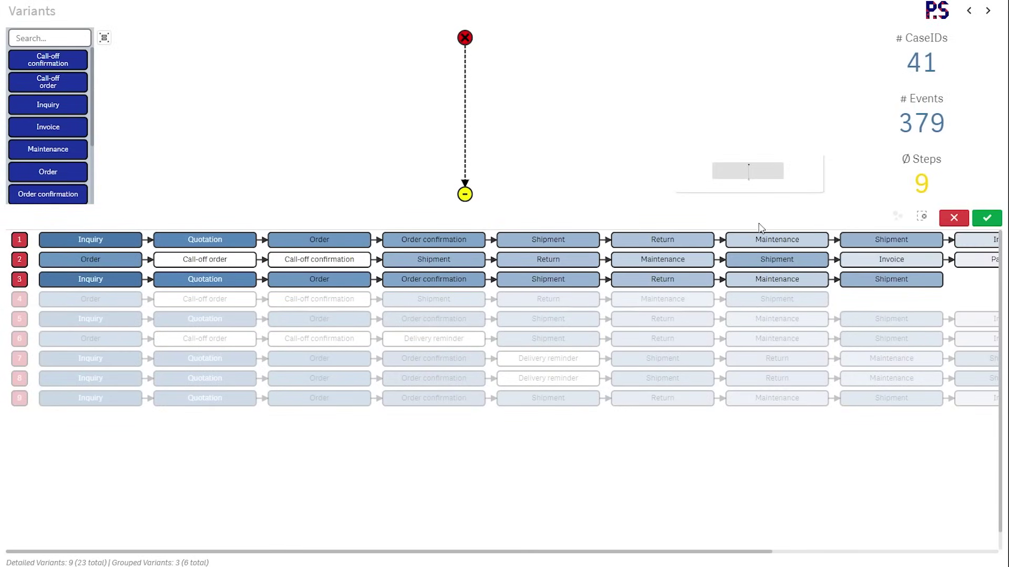
{"action": "left_click", "coordinate": [984, 217]}
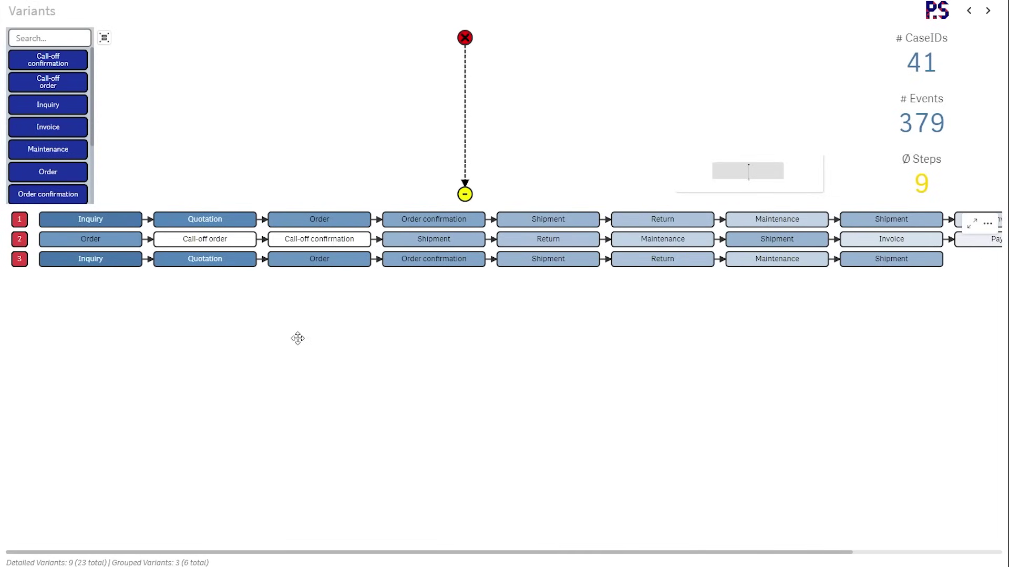
- Expand the Rework sheet's process graph to show all events and all transitions
{"action": "mouse_move", "coordinate": [313, 270]}
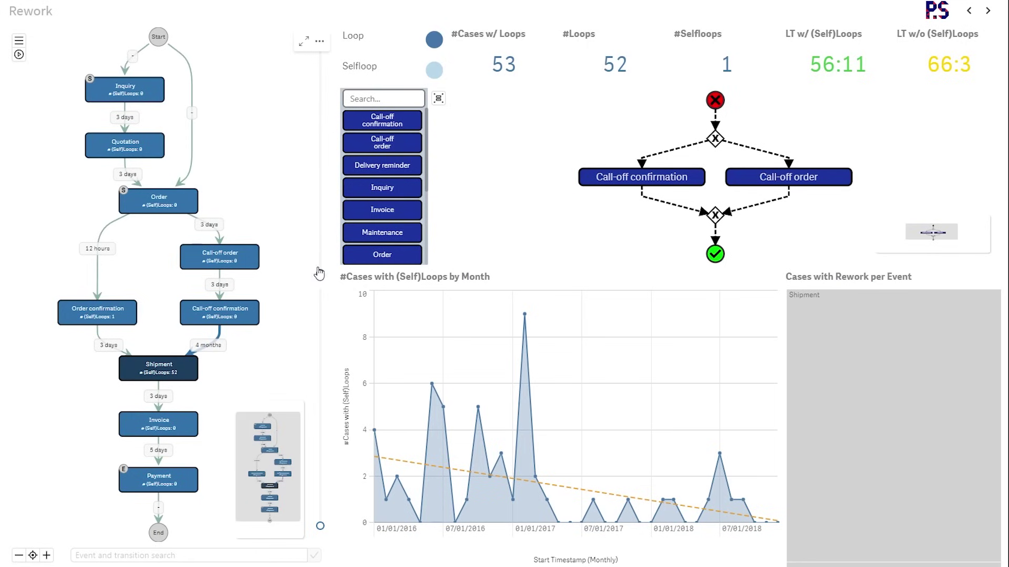
{"action": "left_click", "coordinate": [322, 69]}
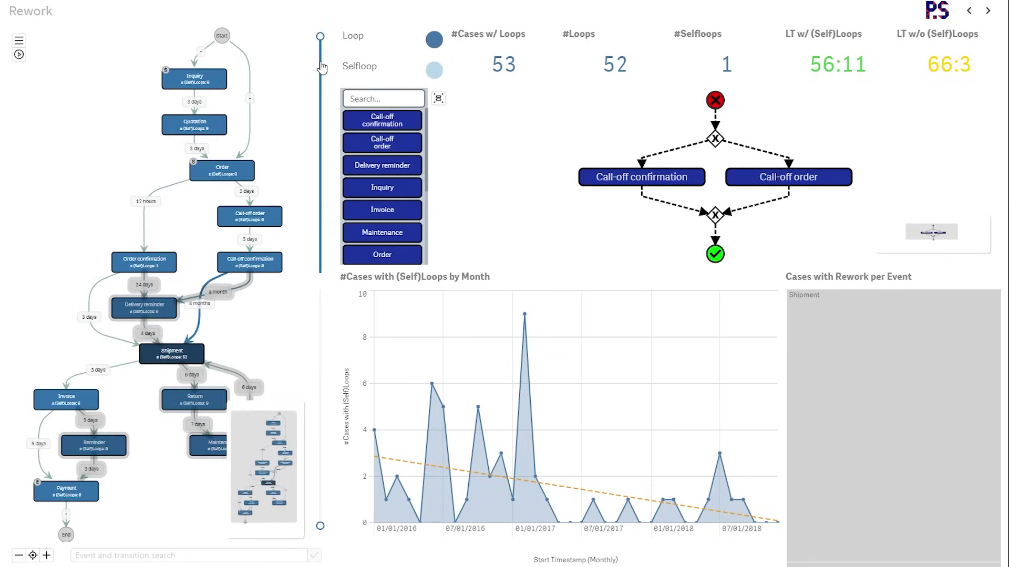
{"action": "left_click", "coordinate": [322, 301]}
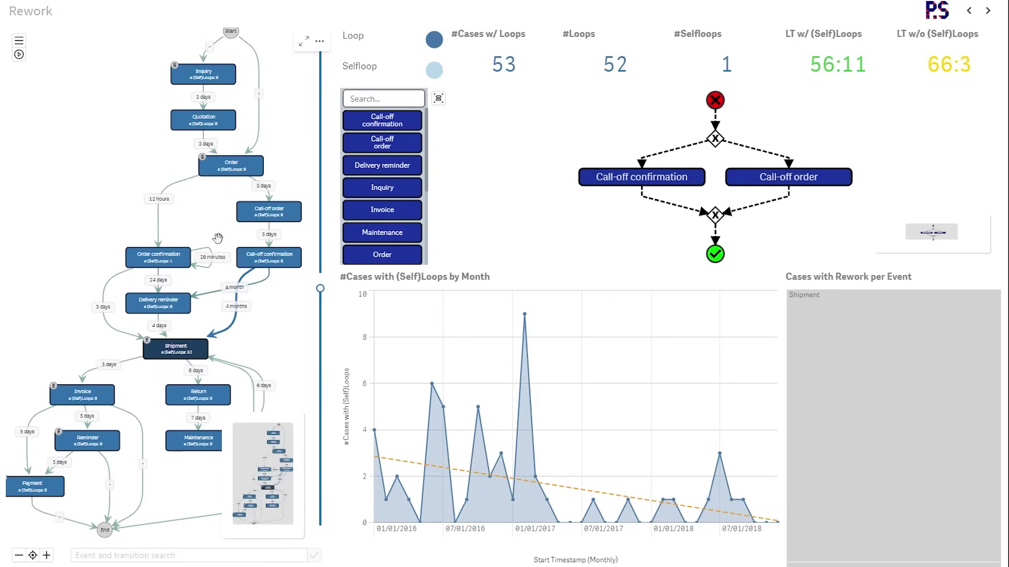
- Examine the loop details of Shipment, Return, Maintenance and their transitions in the rework graph, leaving no events selected
{"action": "mouse_move", "coordinate": [217, 269]}
{"action": "scroll", "coordinate": [246, 341], "scroll_direction": "down", "scroll_amount": 3}
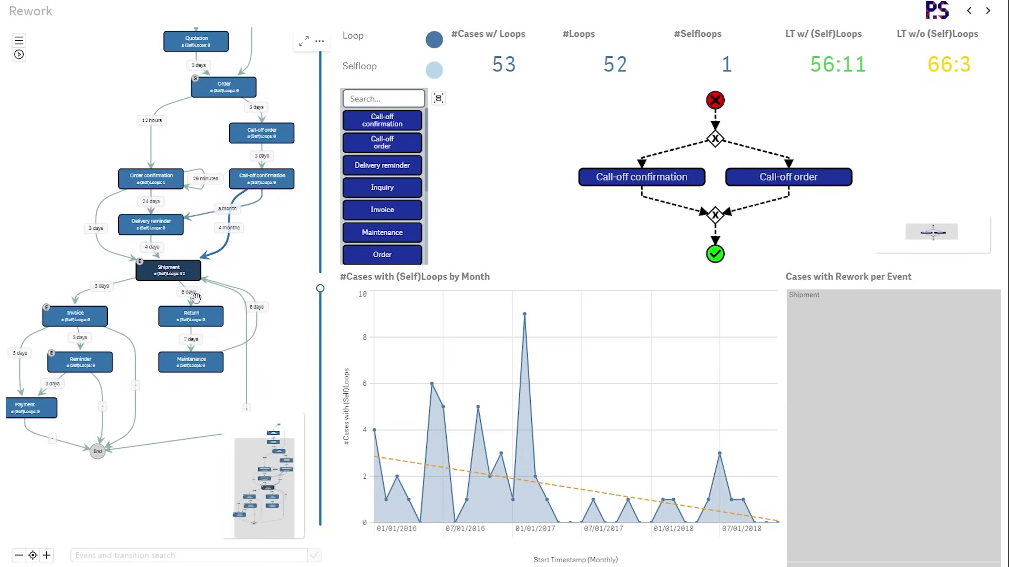
{"action": "mouse_move", "coordinate": [194, 367]}
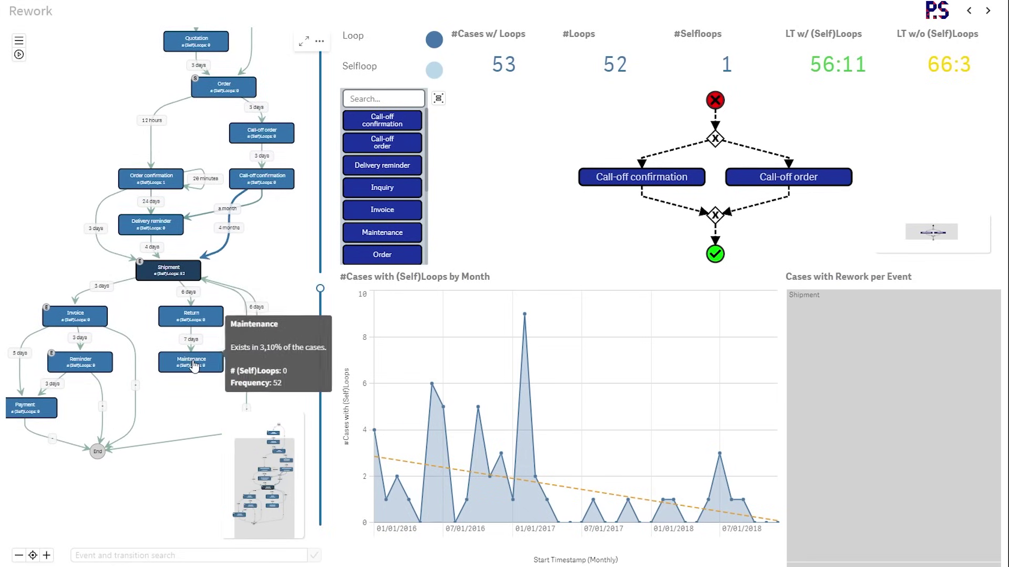
{"action": "mouse_move", "coordinate": [261, 318]}
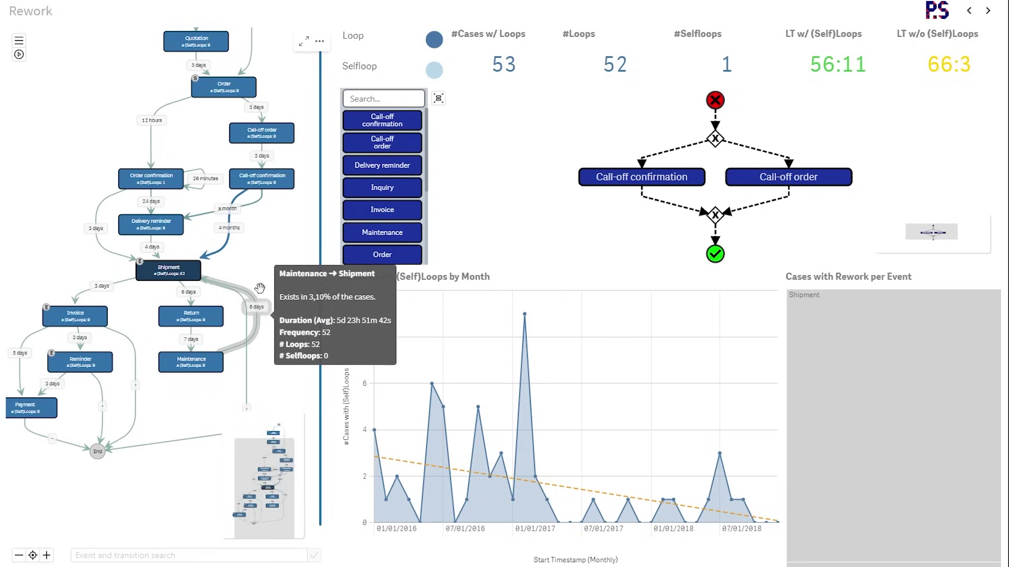
{"action": "left_click_drag", "start_coordinate": [267, 249], "coordinate": [261, 285]}
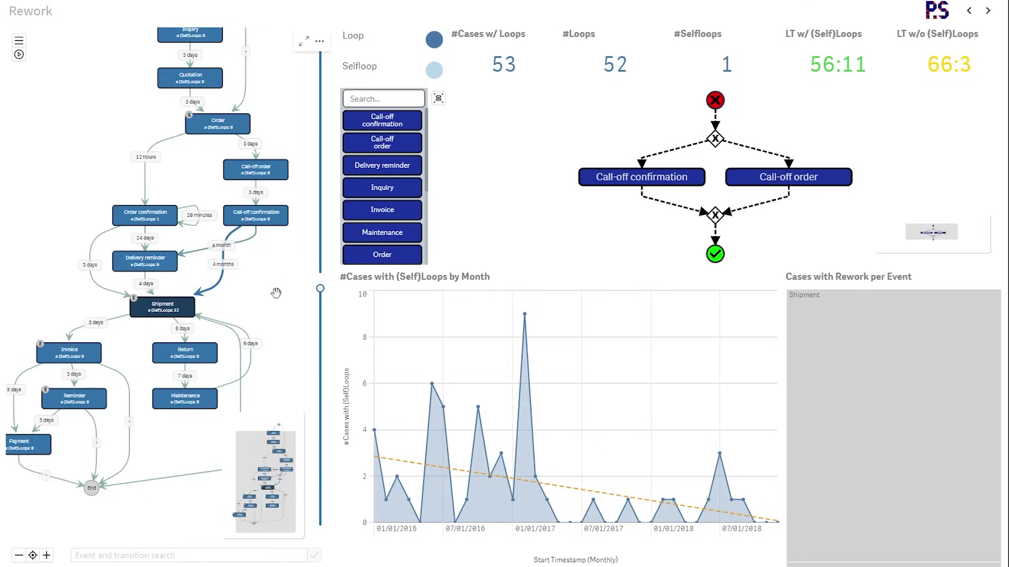
{"action": "mouse_move", "coordinate": [135, 310]}
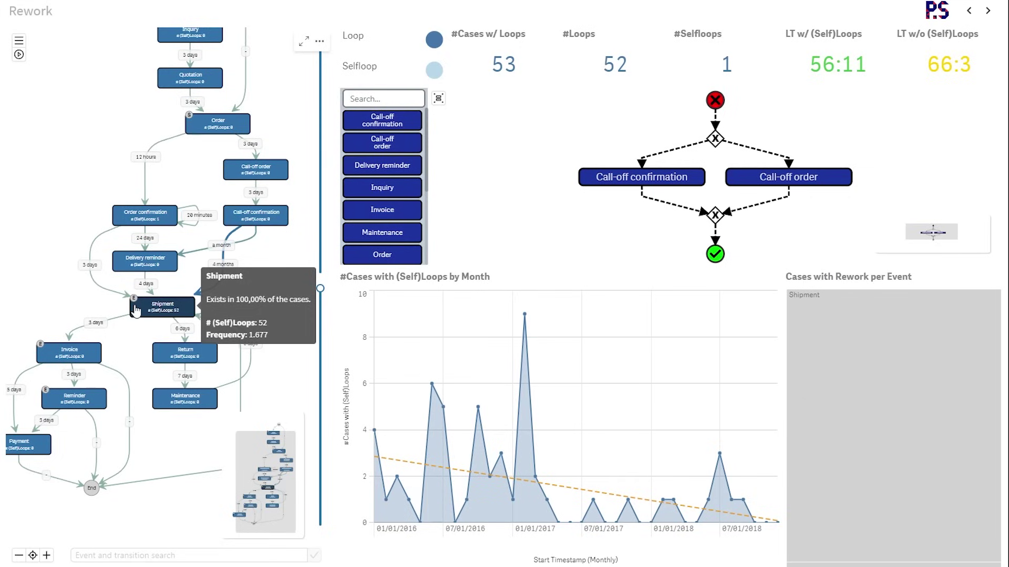
{"action": "mouse_move", "coordinate": [181, 402]}
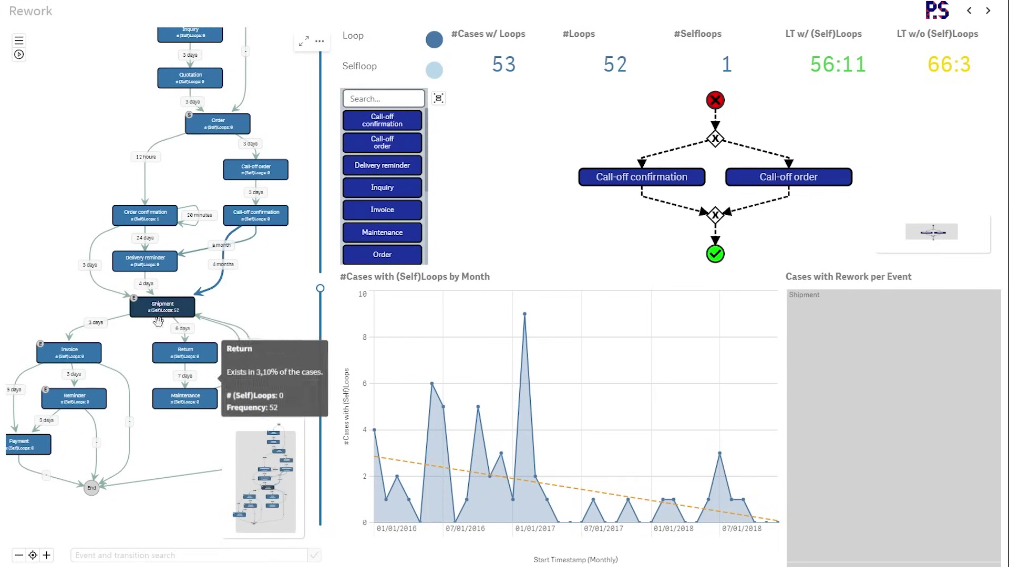
{"action": "mouse_move", "coordinate": [155, 324]}
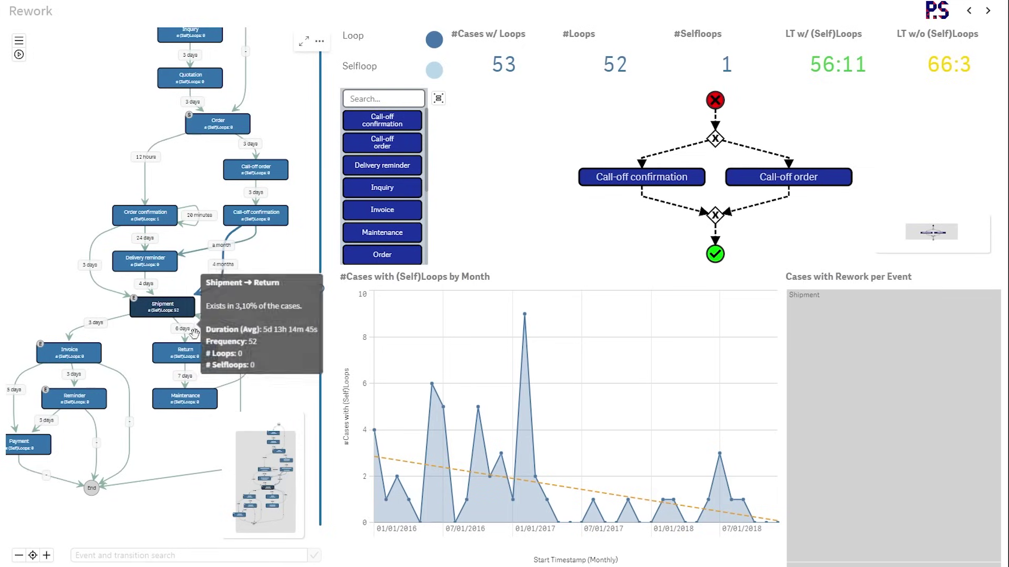
{"action": "left_click", "coordinate": [175, 413]}
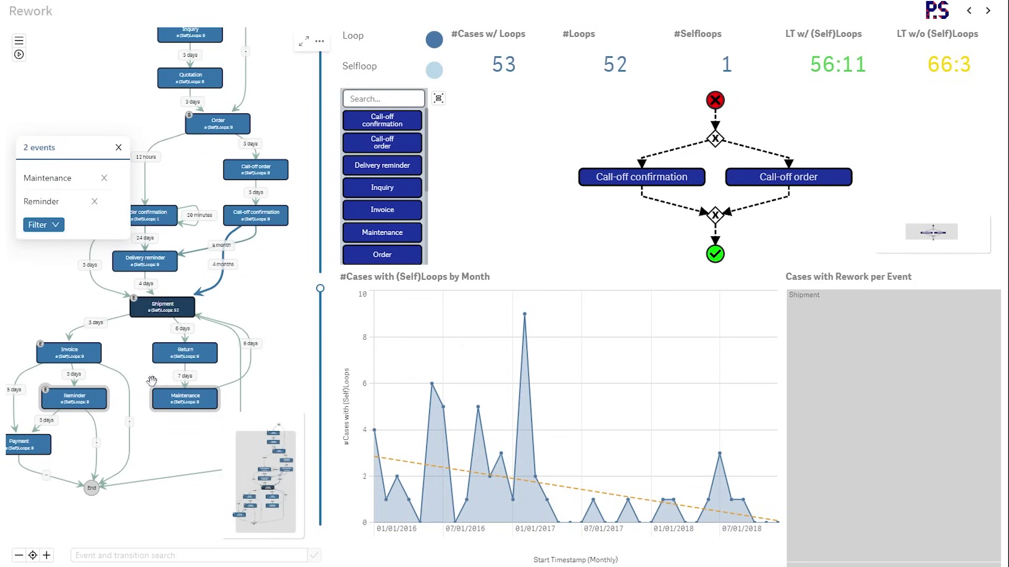
{"action": "left_click", "coordinate": [118, 148]}
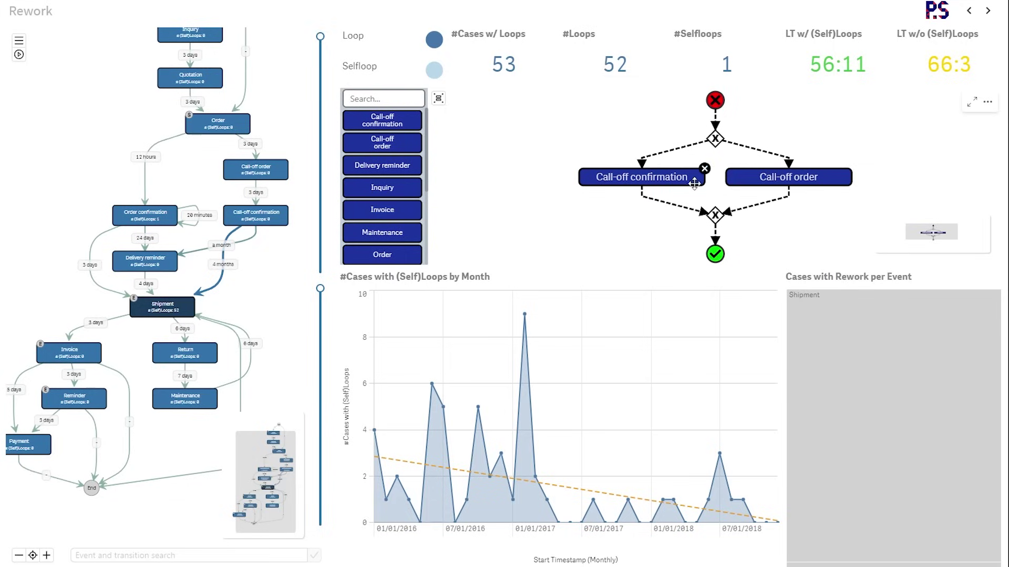
- Clear the event filter pattern and rebuild it with Inquiry followed by Shipment
{"action": "left_click", "coordinate": [716, 103]}
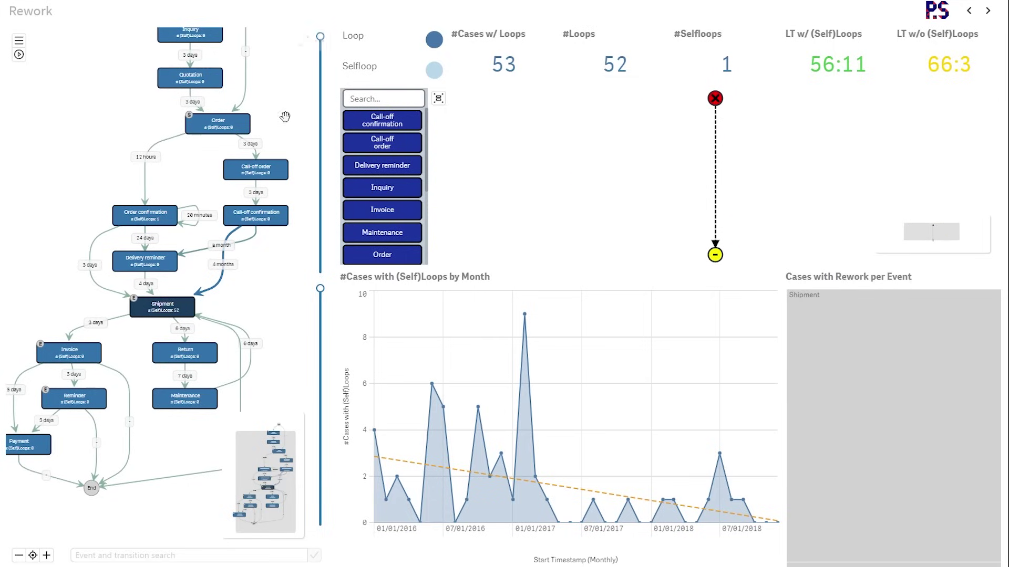
{"action": "left_click_drag", "start_coordinate": [284, 116], "coordinate": [261, 154]}
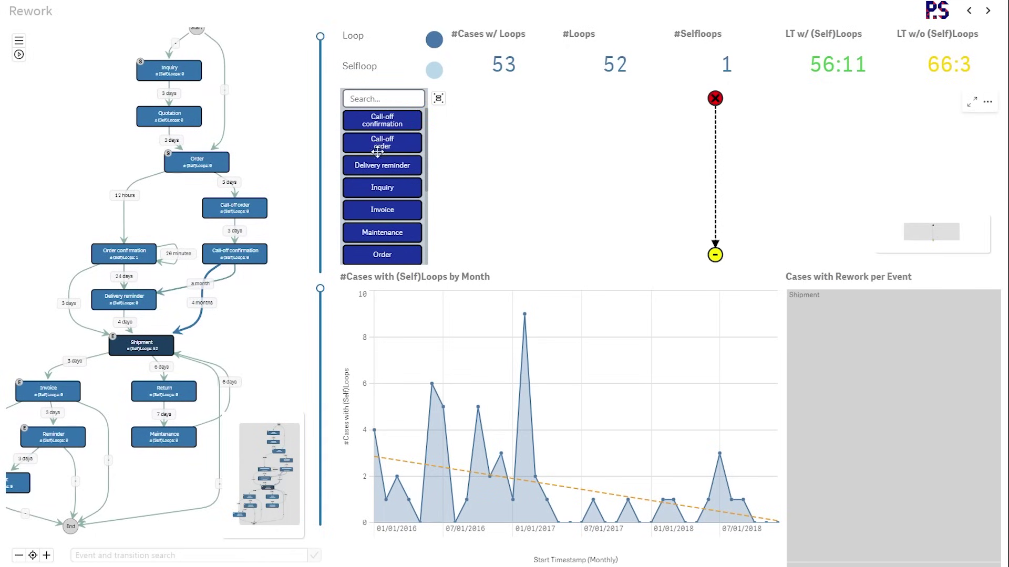
{"action": "left_click_drag", "start_coordinate": [376, 184], "coordinate": [715, 124]}
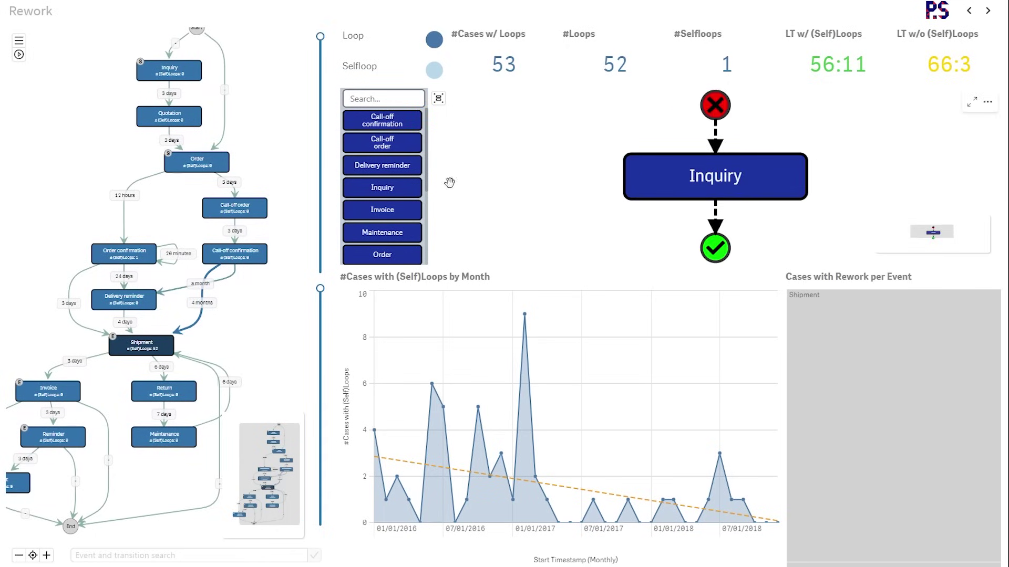
{"action": "left_click", "coordinate": [378, 99]}
{"action": "type", "text": "shi"}
{"action": "left_click_drag", "start_coordinate": [388, 124], "coordinate": [715, 216]}
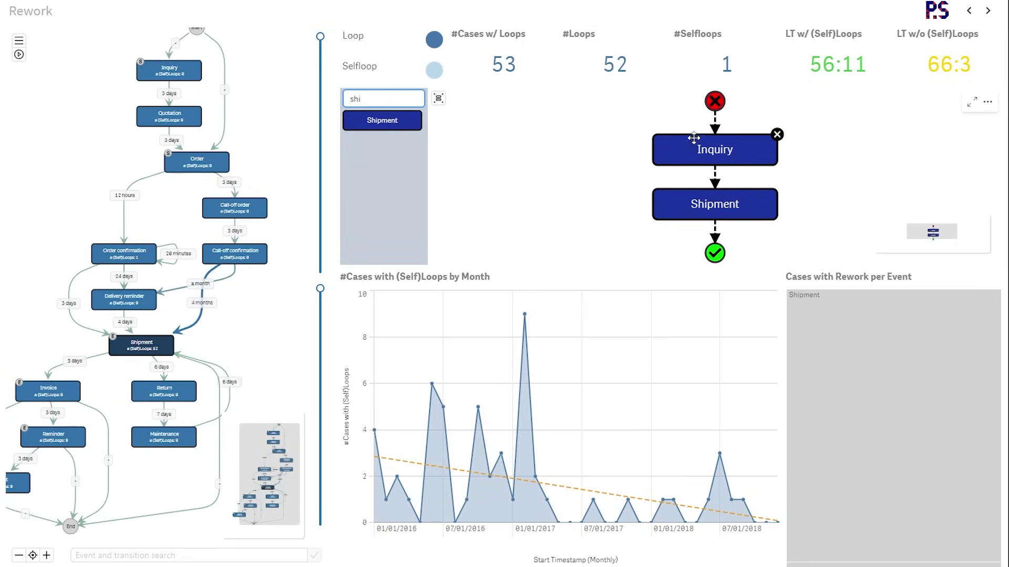
- Try the directly followed relation between Inquiry and Shipment in the filter pattern
{"action": "mouse_move", "coordinate": [723, 208]}
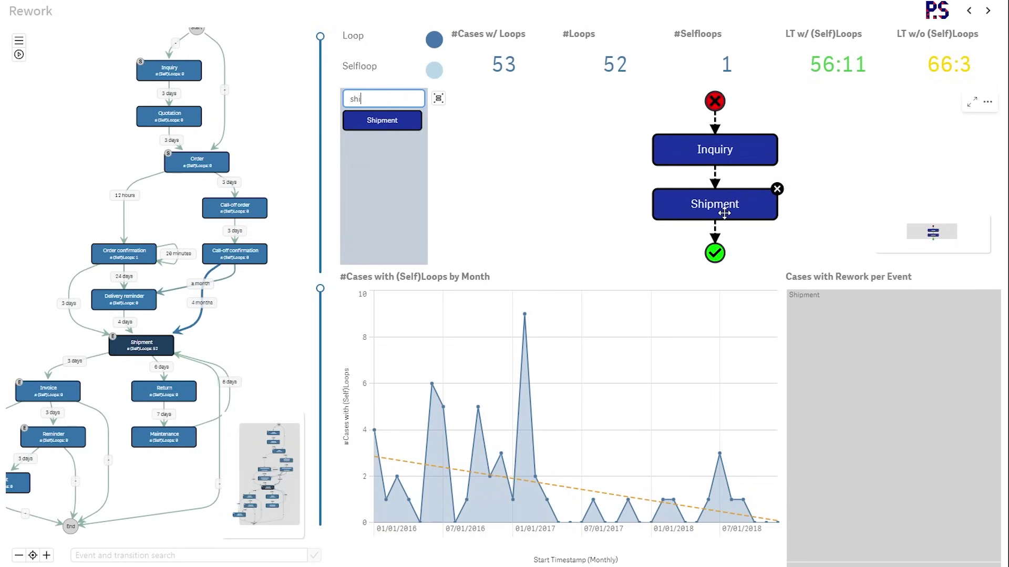
{"action": "left_click", "coordinate": [716, 181]}
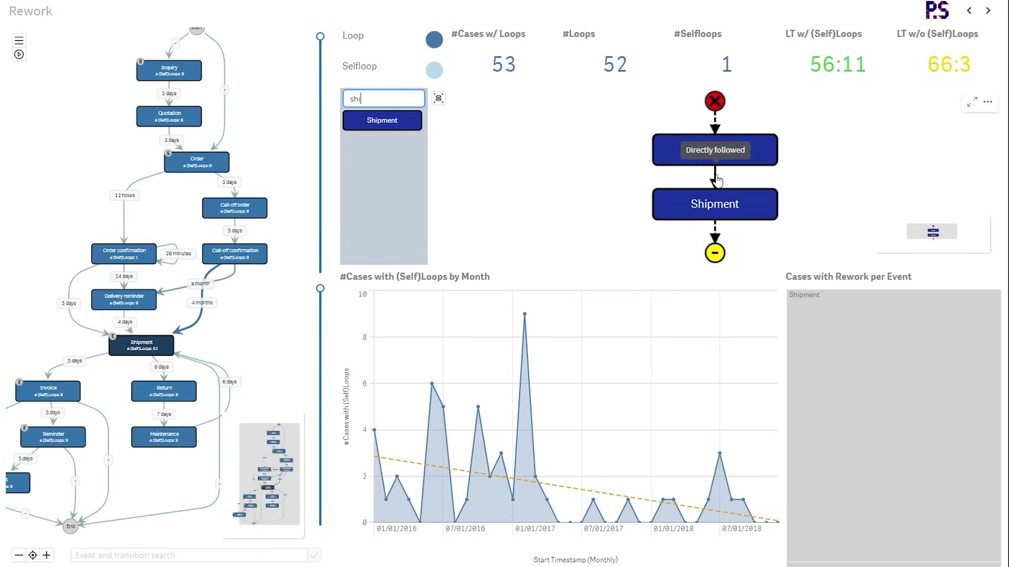
{"action": "left_click", "coordinate": [717, 180]}
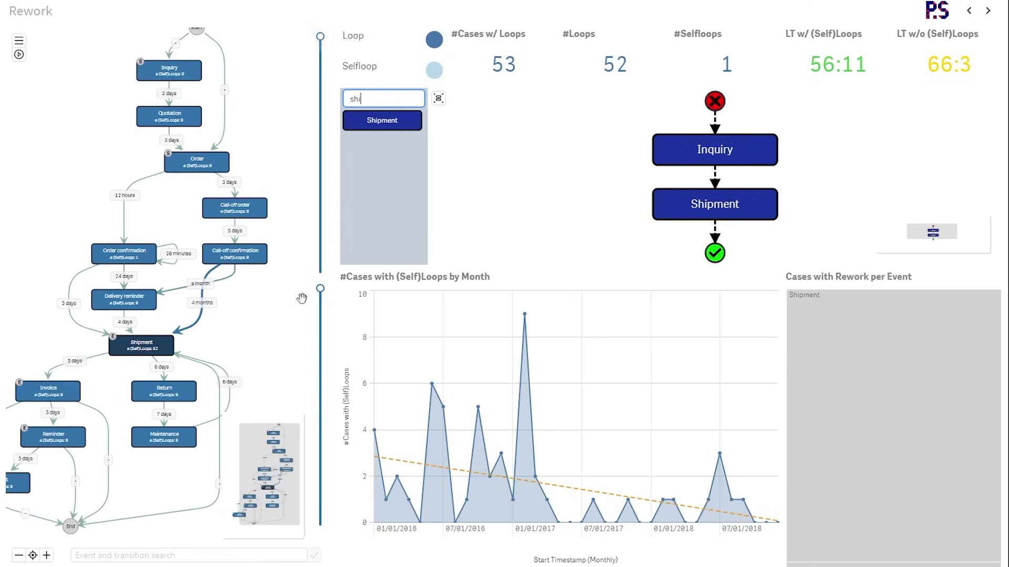
- Find the Maintenance event with the search term "main" and add it after Shipment in the filter pattern
{"action": "double_click", "coordinate": [378, 99]}
{"action": "left_click_drag", "start_coordinate": [271, 223], "coordinate": [314, 177]}
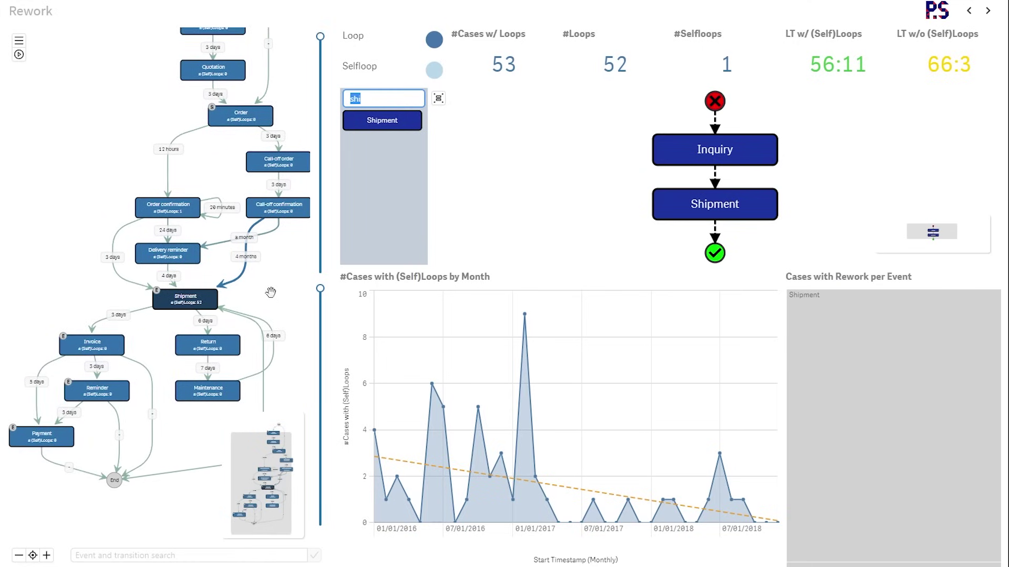
{"action": "type", "text": "main"}
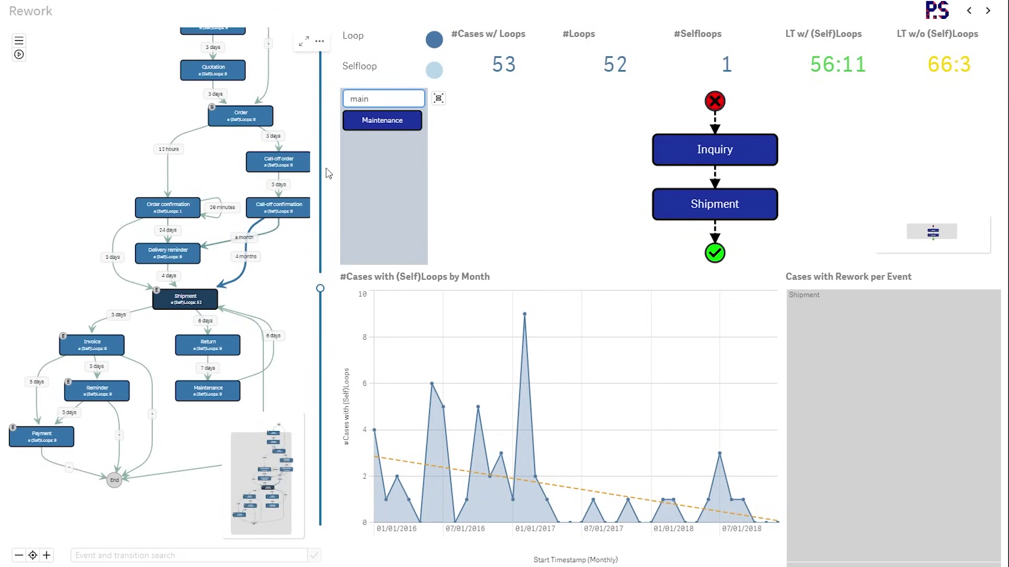
{"action": "left_click_drag", "start_coordinate": [363, 119], "coordinate": [745, 193]}
{"action": "left_click_drag", "start_coordinate": [776, 202], "coordinate": [723, 229]}
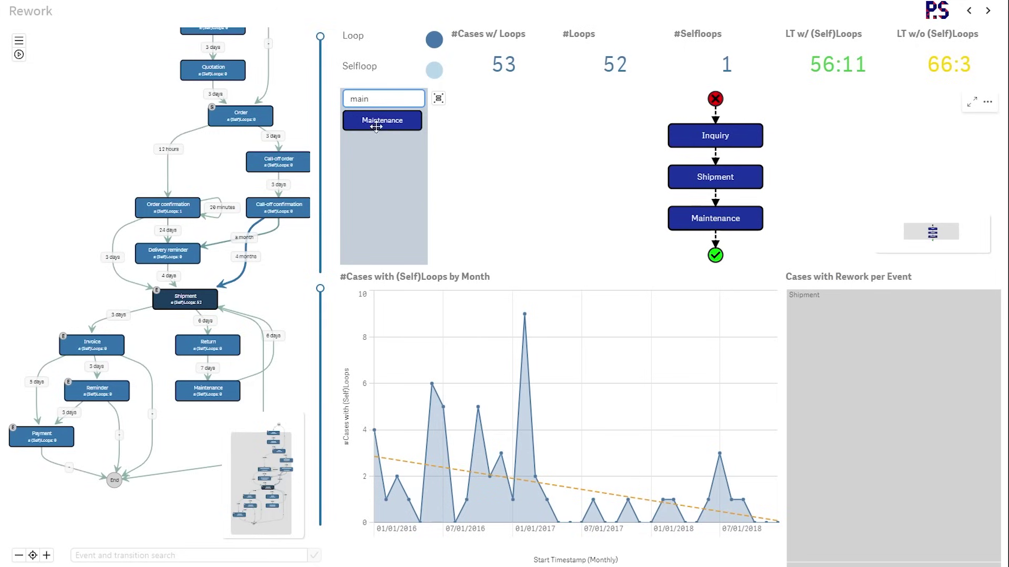
- Add Reminder as an alternative to Maintenance in the filter pattern and apply the pattern to the cases
{"action": "double_click", "coordinate": [371, 99]}
{"action": "type", "text": "re"}
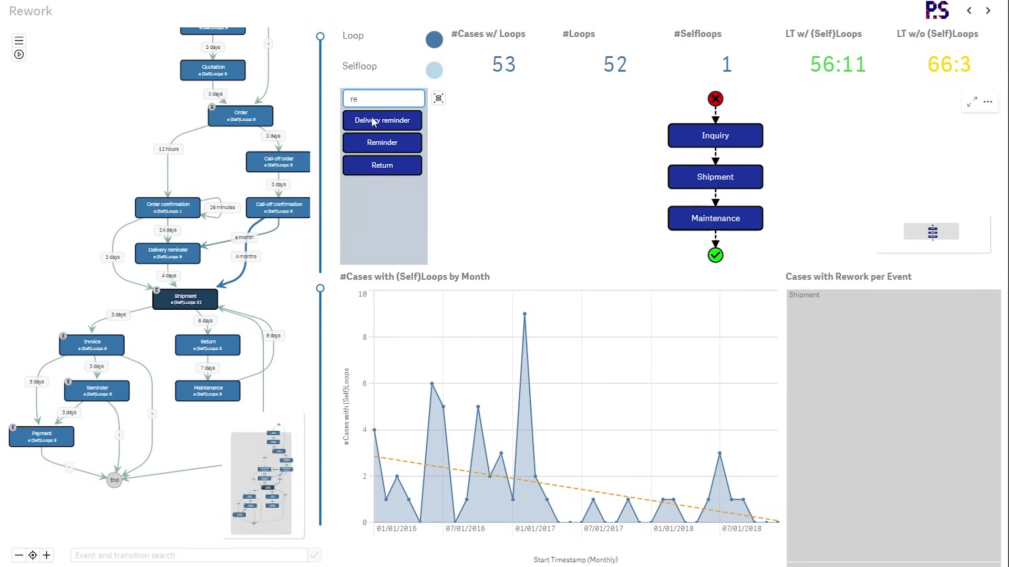
{"action": "left_click_drag", "start_coordinate": [373, 144], "coordinate": [677, 220]}
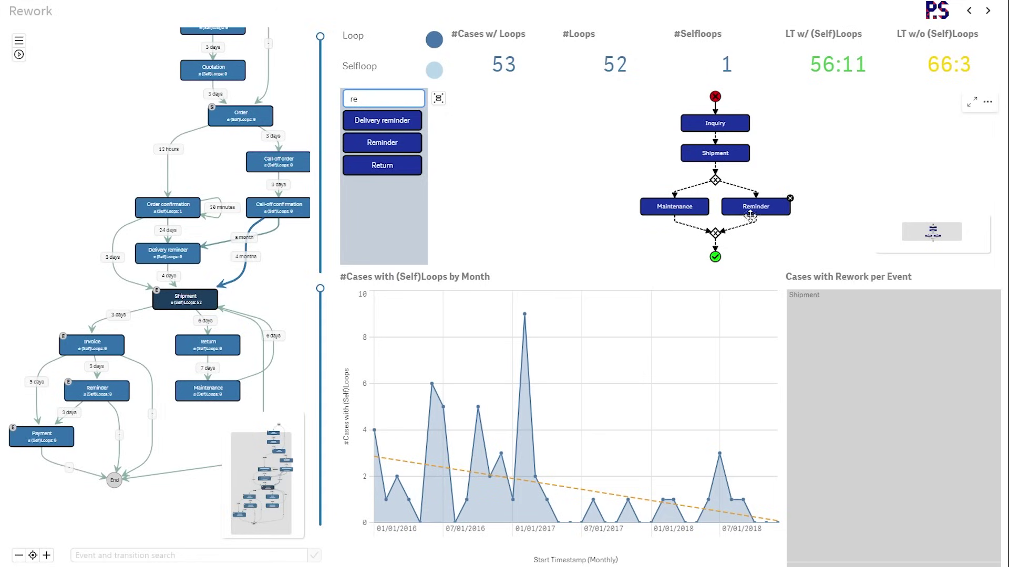
{"action": "left_click", "coordinate": [713, 260]}
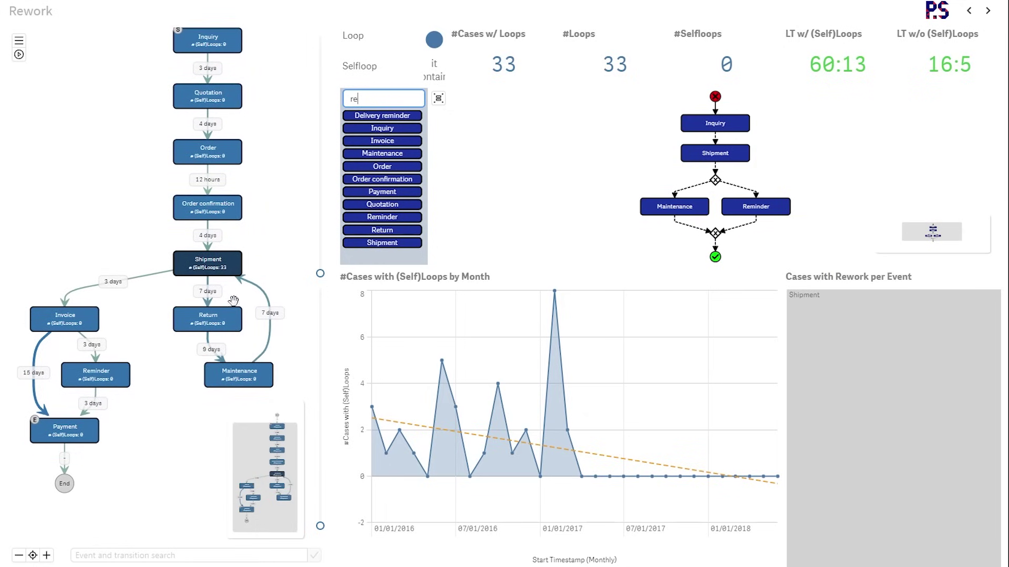
- Examine the Maintenance and Reminder events in the filtered rework graph, leaving no event selected
{"action": "mouse_move", "coordinate": [257, 376]}
{"action": "left_click", "coordinate": [250, 377]}
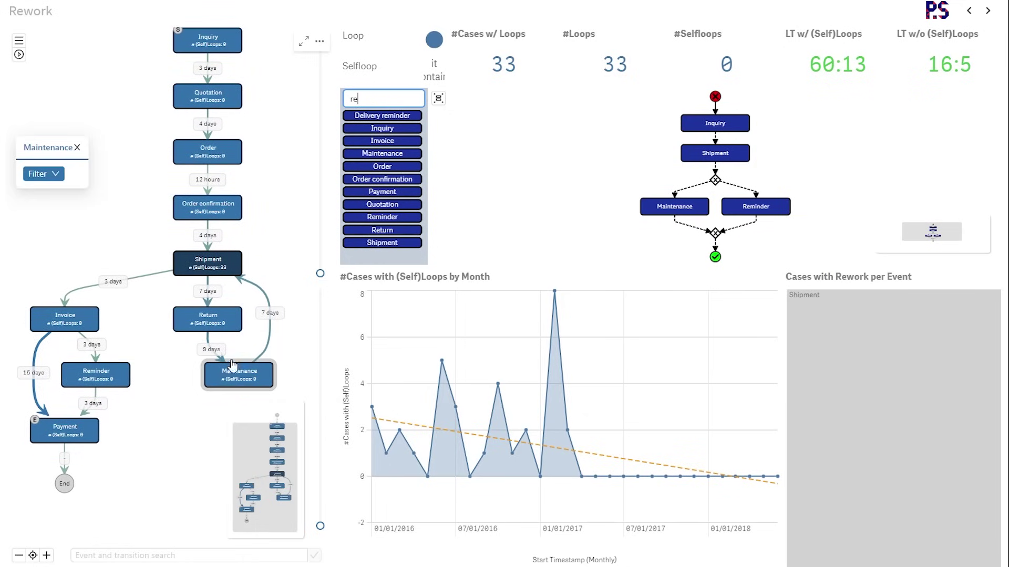
{"action": "left_click", "coordinate": [80, 149]}
{"action": "mouse_move", "coordinate": [255, 374]}
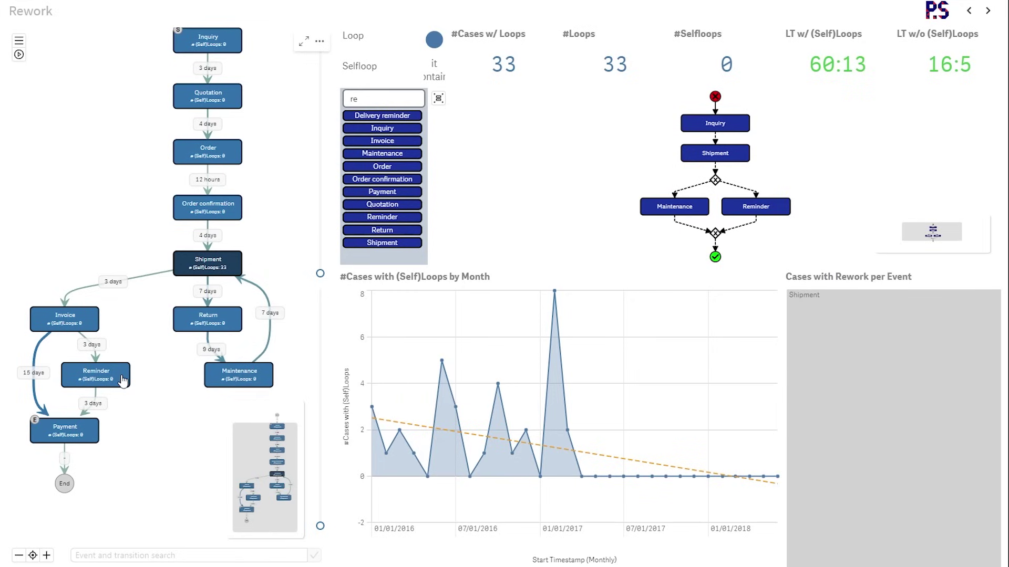
- Change the gateway between Maintenance and Reminder from exclusive to parallel in the filter pattern and apply the pattern to the cases
{"action": "mouse_move", "coordinate": [123, 380]}
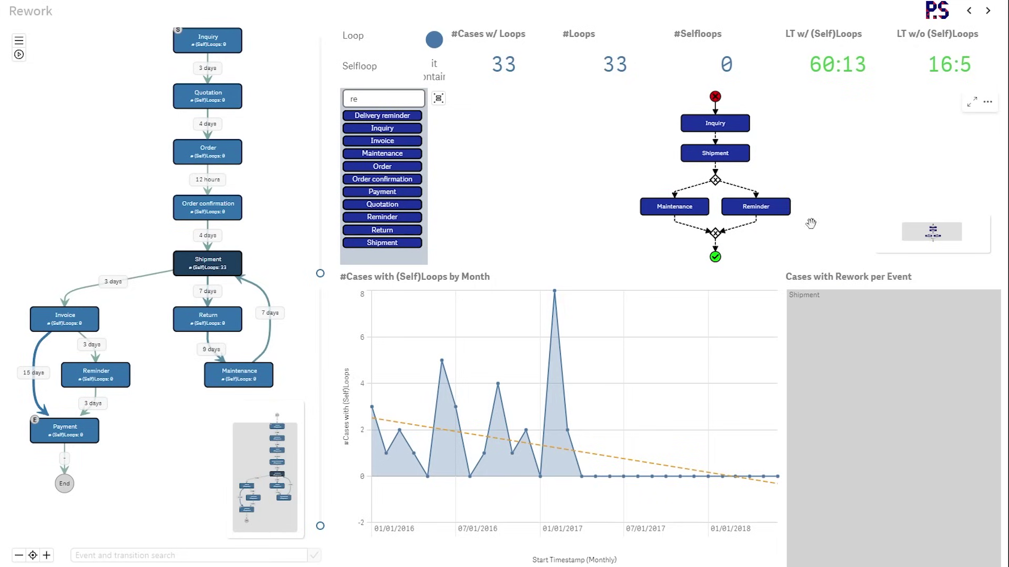
{"action": "left_click", "coordinate": [715, 181]}
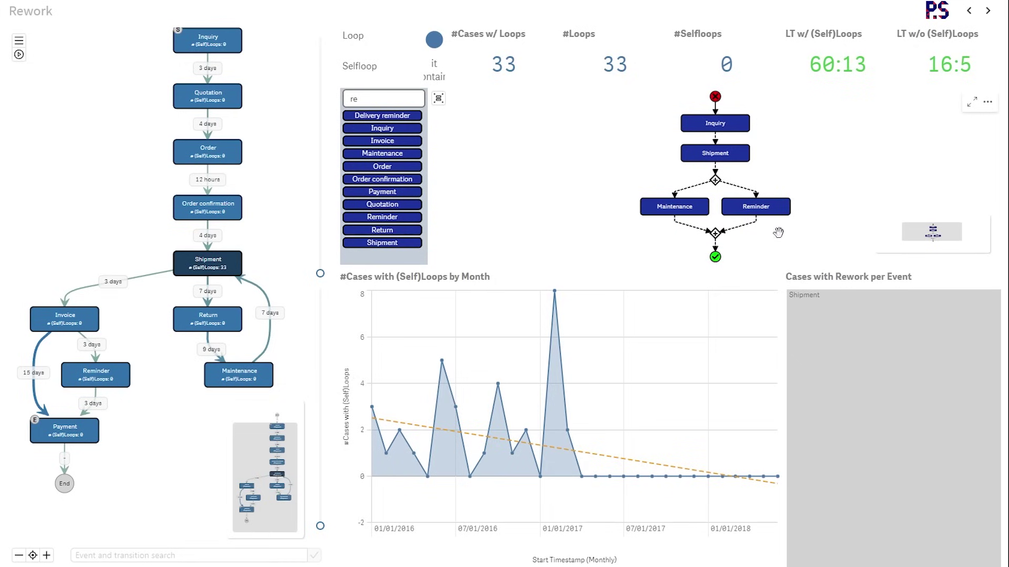
{"action": "mouse_move", "coordinate": [790, 210]}
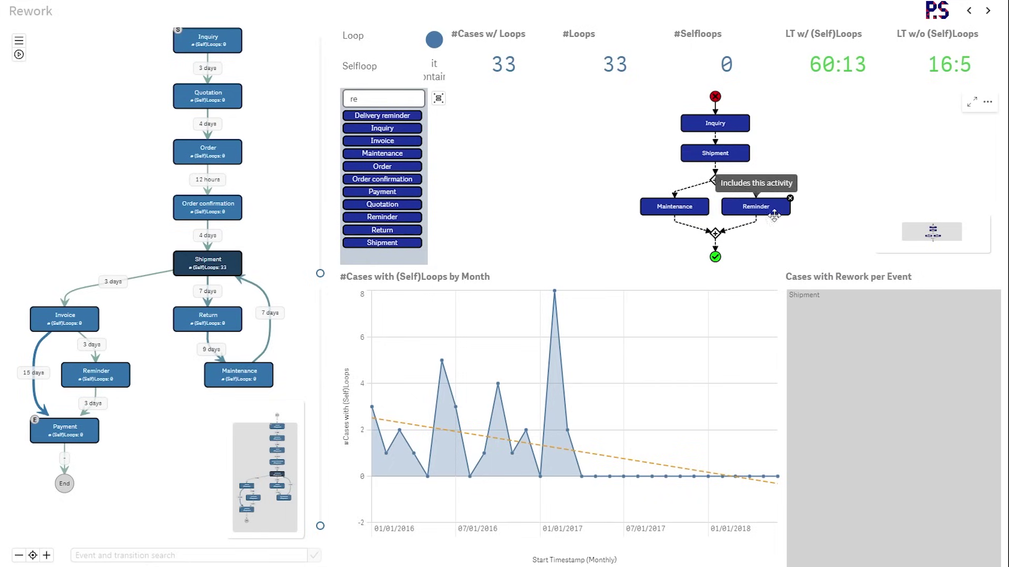
{"action": "left_click", "coordinate": [712, 258]}
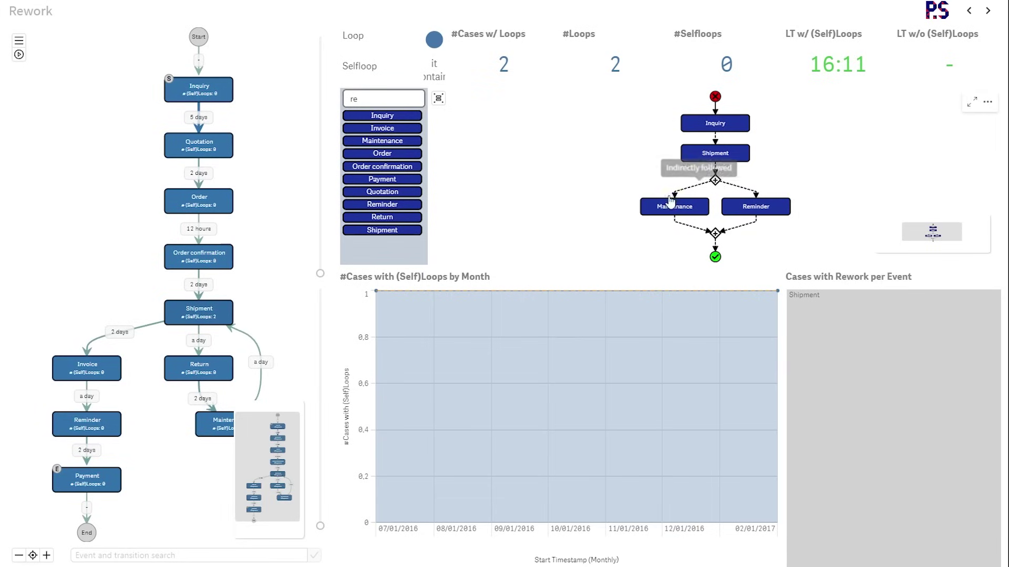
{"action": "mouse_move", "coordinate": [666, 204]}
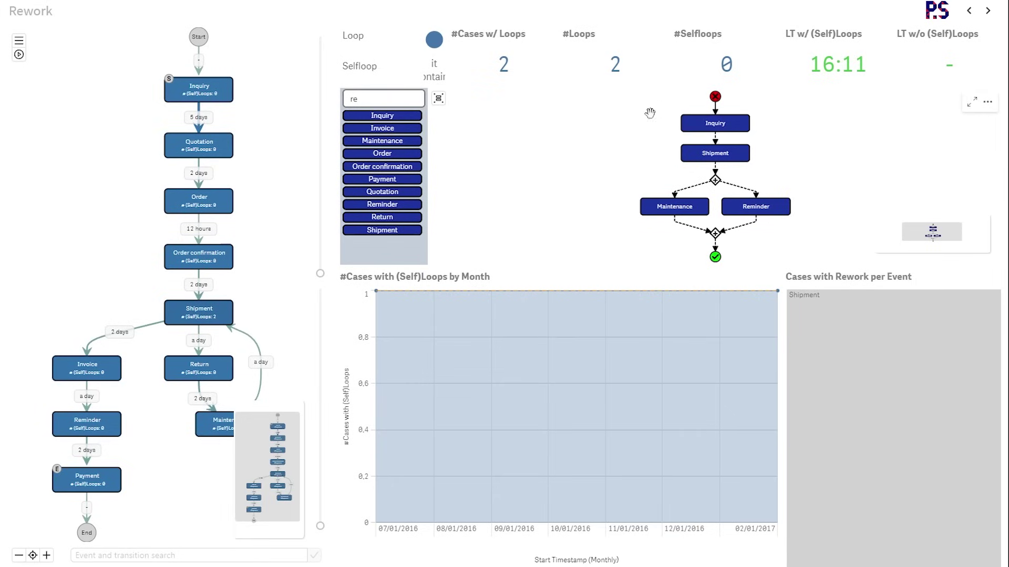
- View the process groups in the pattern filter's list, clear the search term and pattern, and return to the single events
{"action": "left_click", "coordinate": [439, 100]}
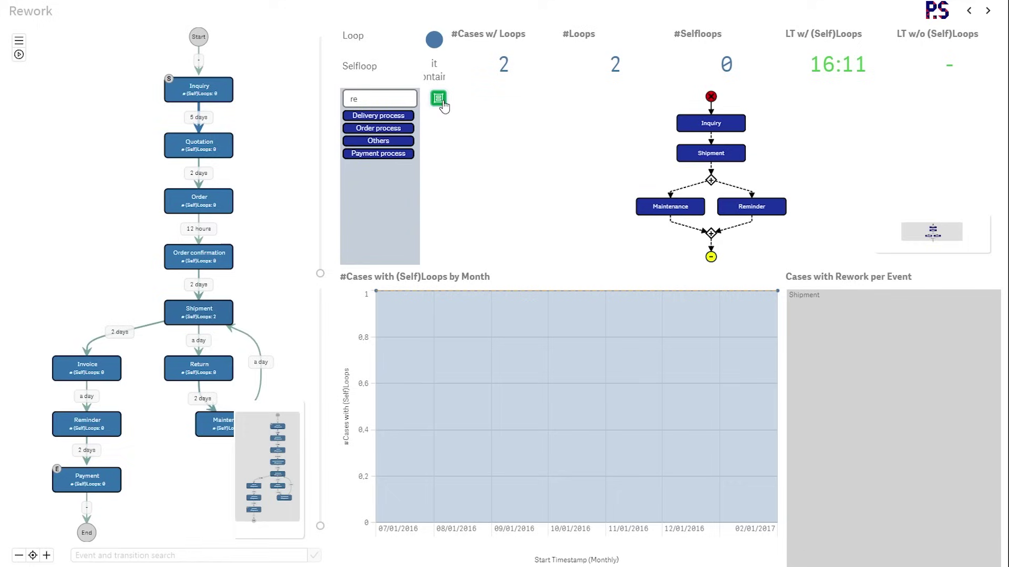
{"action": "left_click", "coordinate": [382, 103]}
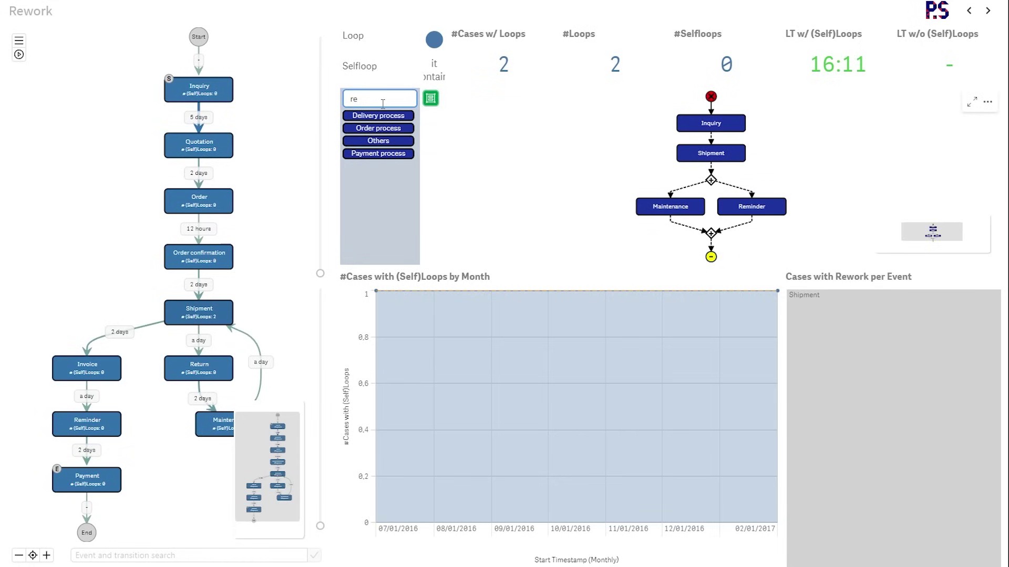
{"action": "key", "text": "BackSpace"}
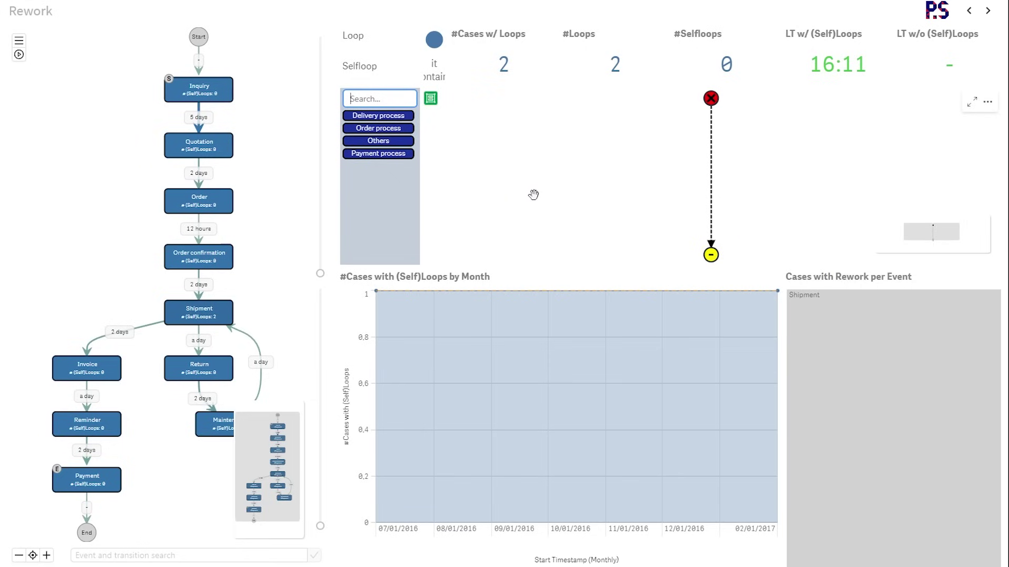
{"action": "left_click", "coordinate": [430, 98]}
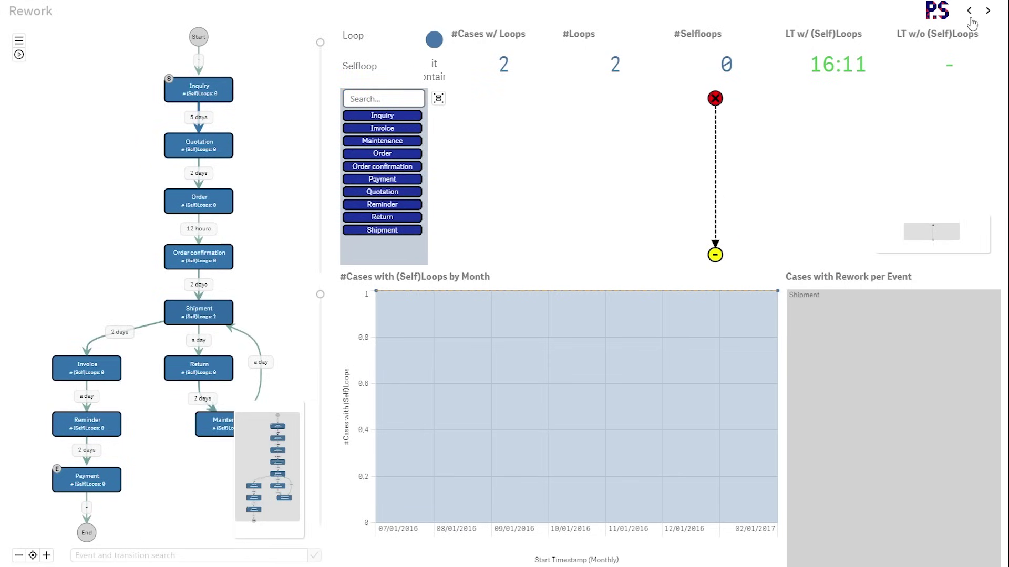
- Open the Automation sheet and show all events and transitions in its process graph
{"action": "left_click", "coordinate": [987, 10]}
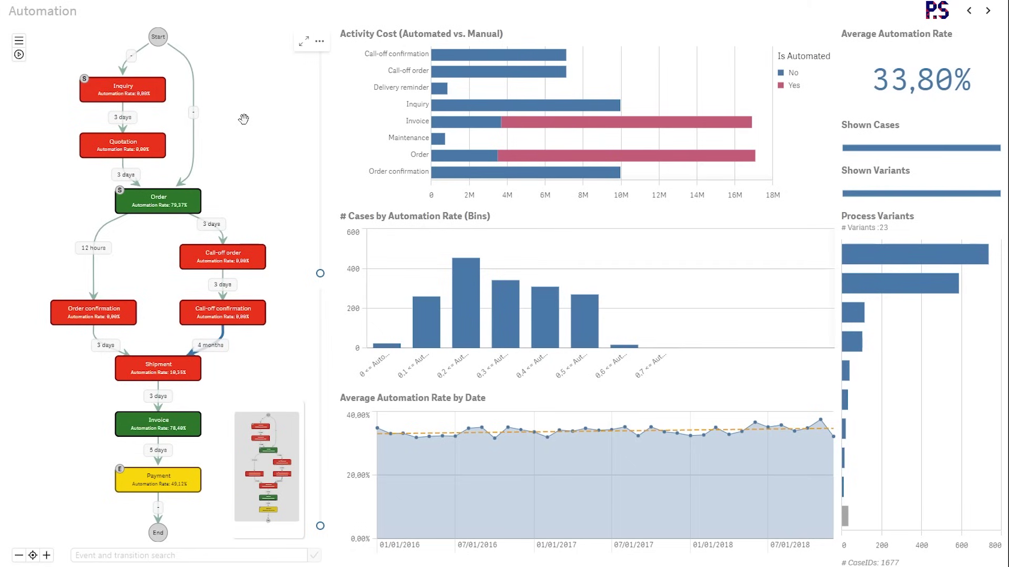
{"action": "mouse_move", "coordinate": [143, 99]}
{"action": "mouse_move", "coordinate": [180, 488]}
{"action": "mouse_move", "coordinate": [163, 434]}
{"action": "left_click_drag", "start_coordinate": [320, 273], "coordinate": [320, 69]}
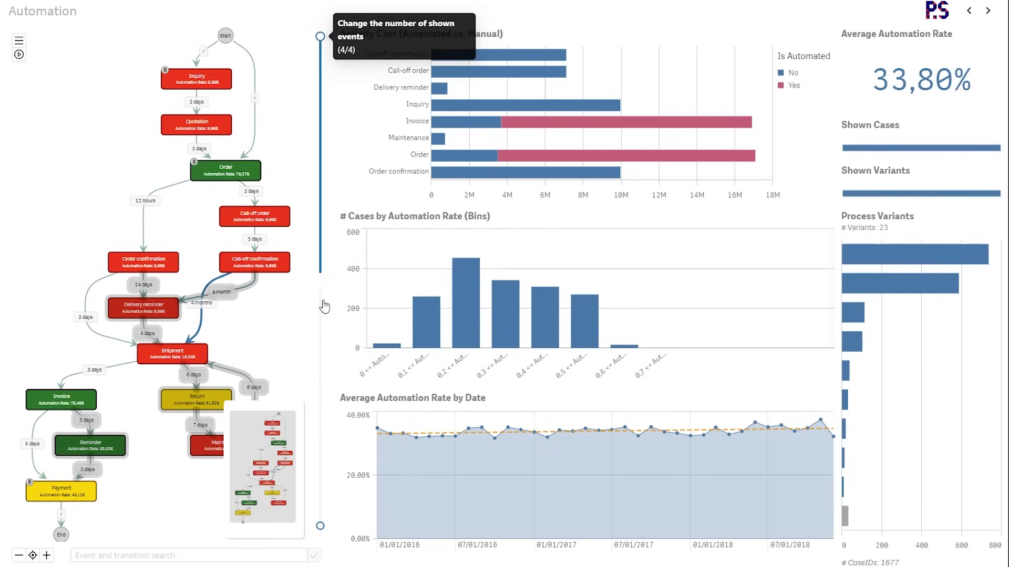
{"action": "left_click", "coordinate": [320, 288]}
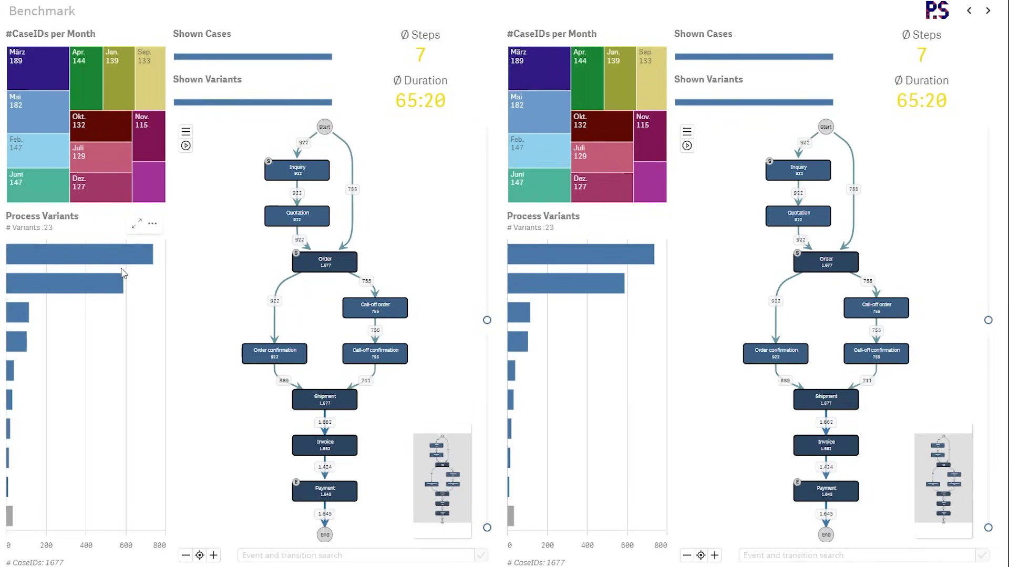
- On the Benchmark sheet, filter the first process to März and the comparison process to Dez
{"action": "mouse_move", "coordinate": [51, 264]}
{"action": "left_click", "coordinate": [50, 66]}
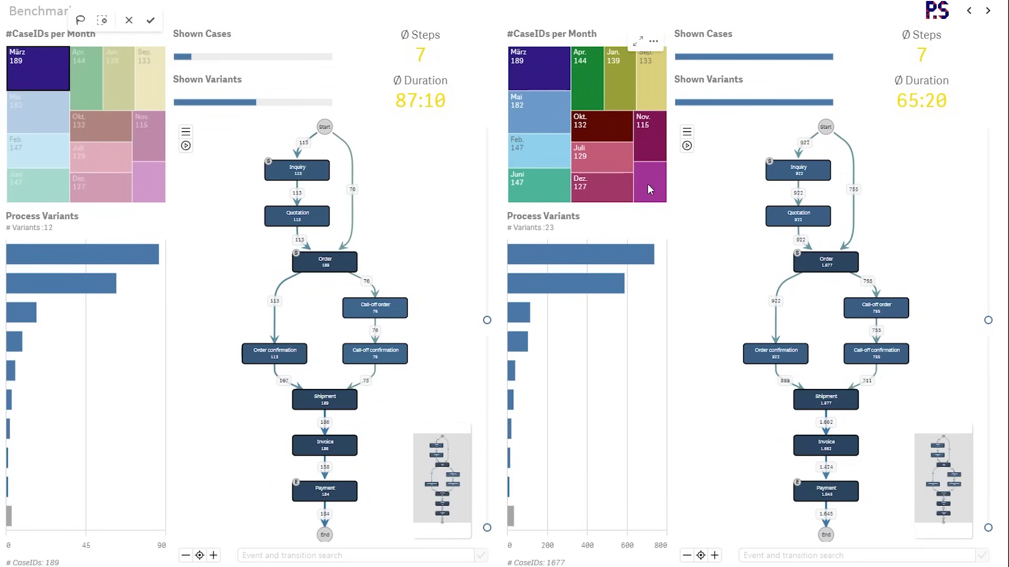
{"action": "left_click", "coordinate": [614, 188]}
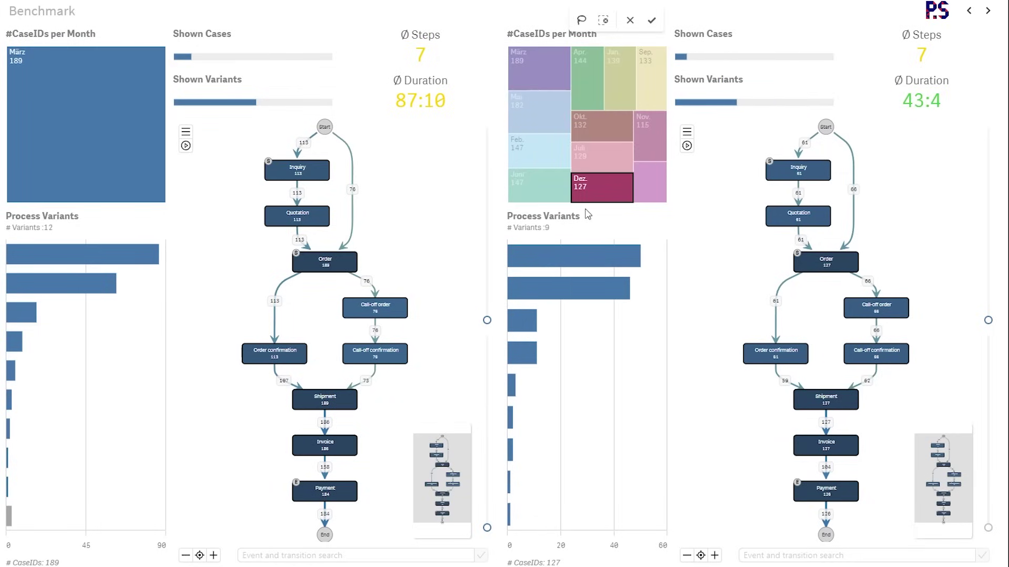
{"action": "left_click", "coordinate": [651, 20]}
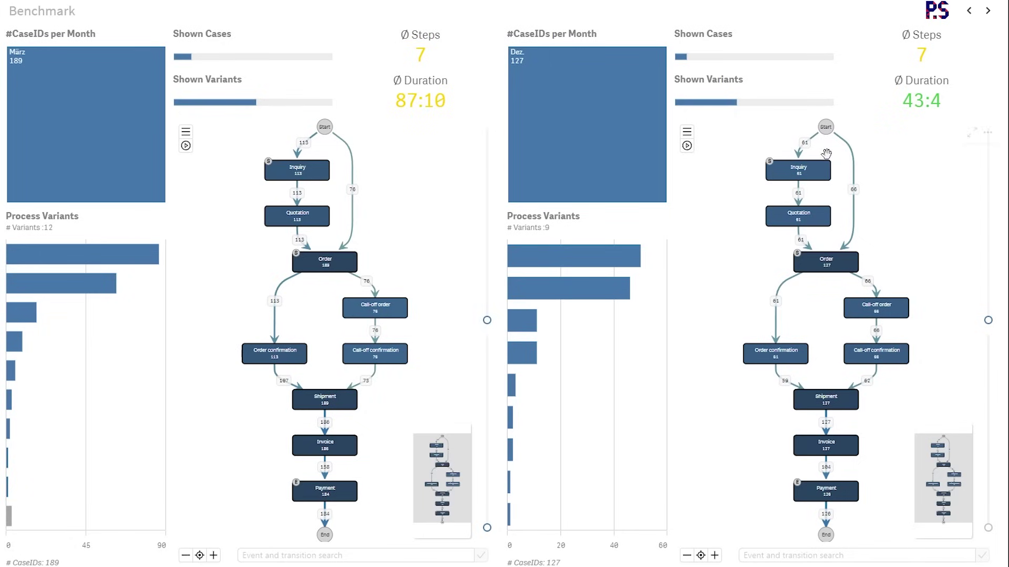
- Show all events and transitions in the Dez. graph and all events in the März graph
{"action": "left_click", "coordinate": [992, 166]}
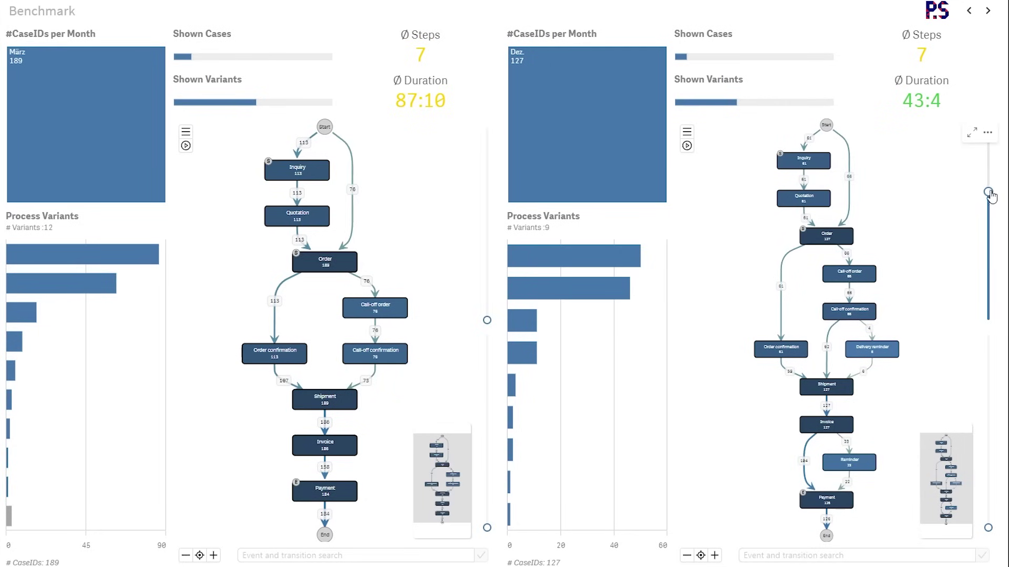
{"action": "left_click", "coordinate": [988, 336]}
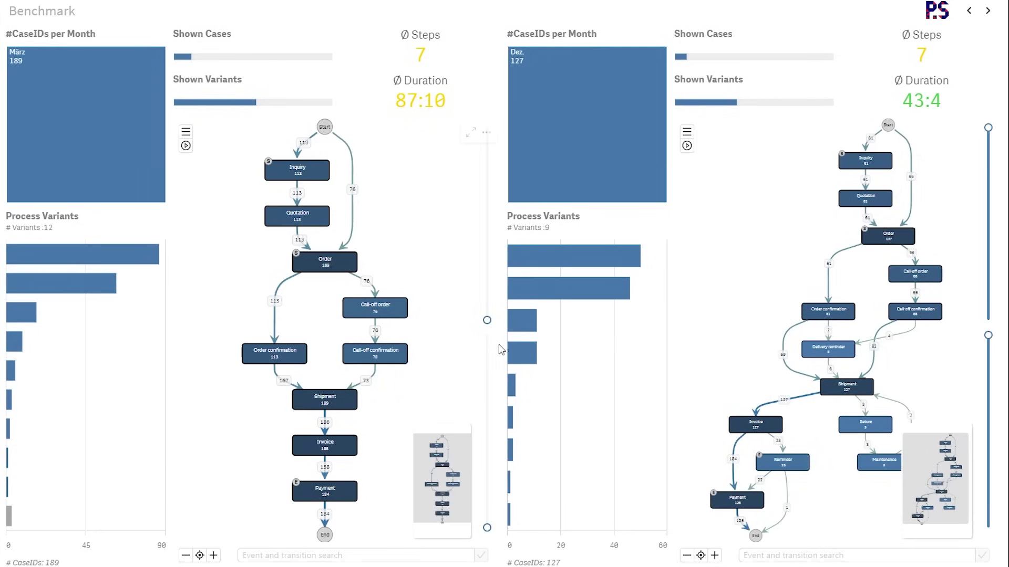
{"action": "left_click", "coordinate": [488, 152]}
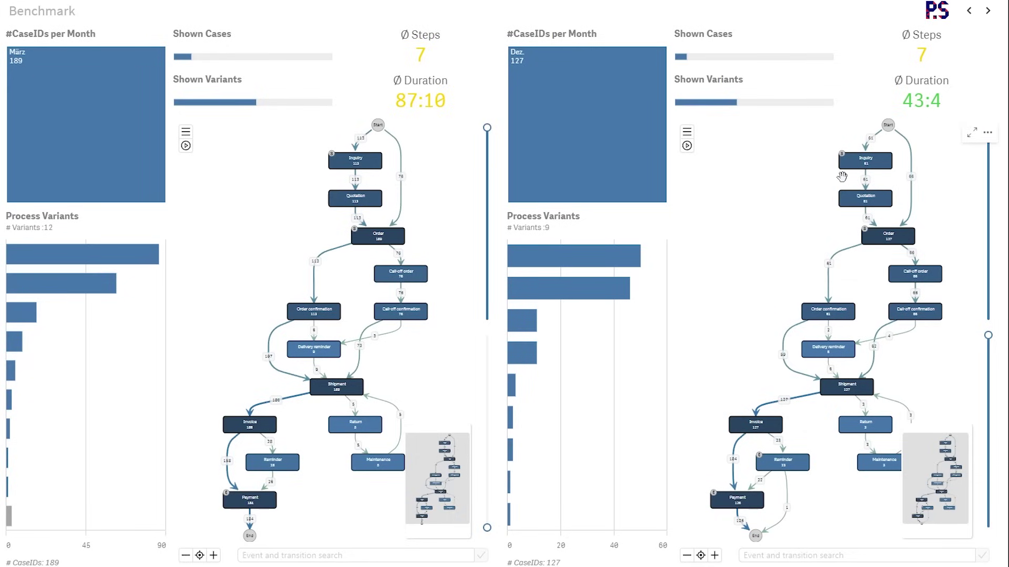
- Set the edge values of both benchmark graphs to Duration (Avg) and show all transitions in the März graph
{"action": "left_click", "coordinate": [686, 138]}
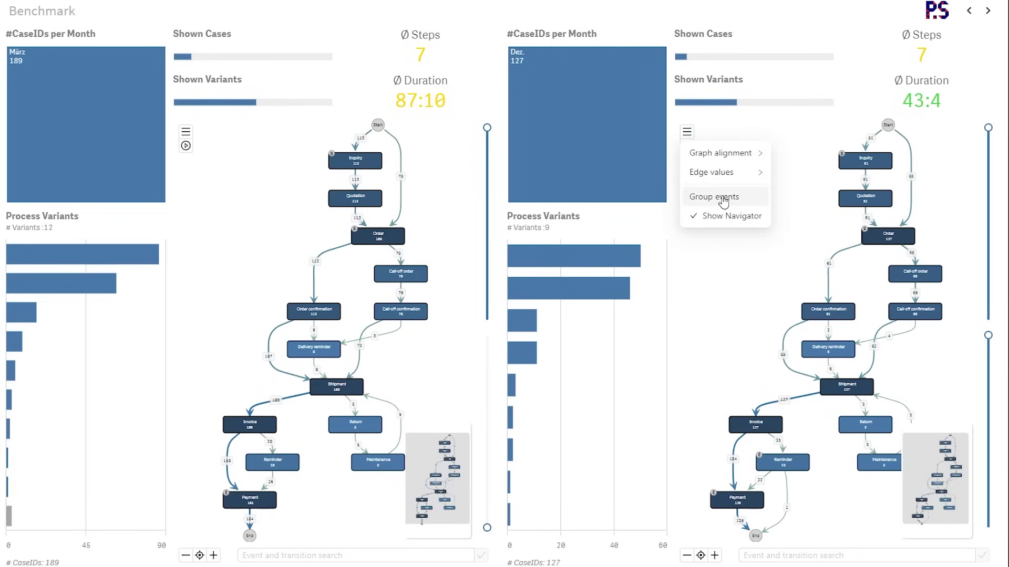
{"action": "mouse_move", "coordinate": [725, 173]}
{"action": "left_click", "coordinate": [811, 194]}
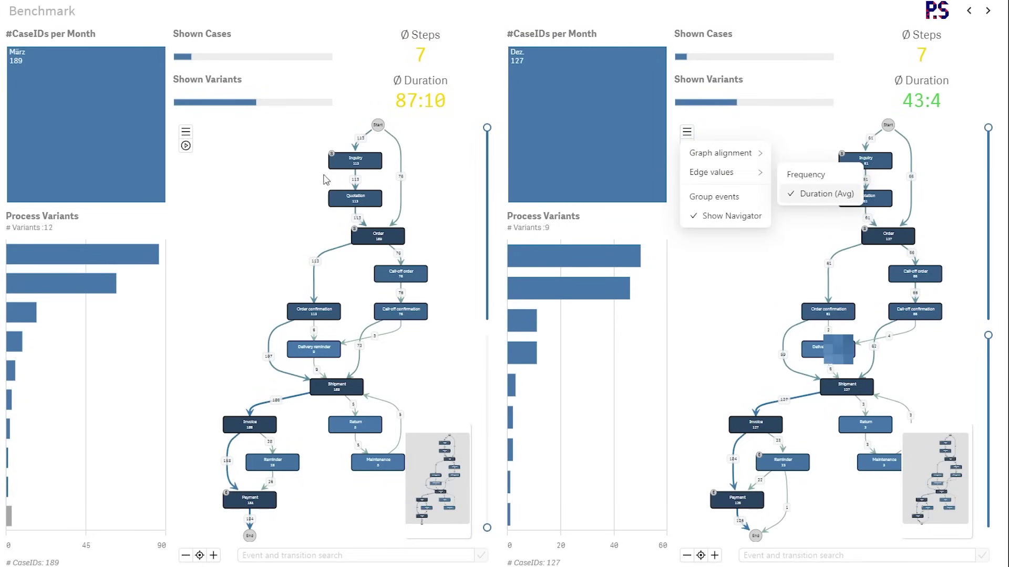
{"action": "left_click", "coordinate": [185, 132]}
{"action": "mouse_move", "coordinate": [231, 174]}
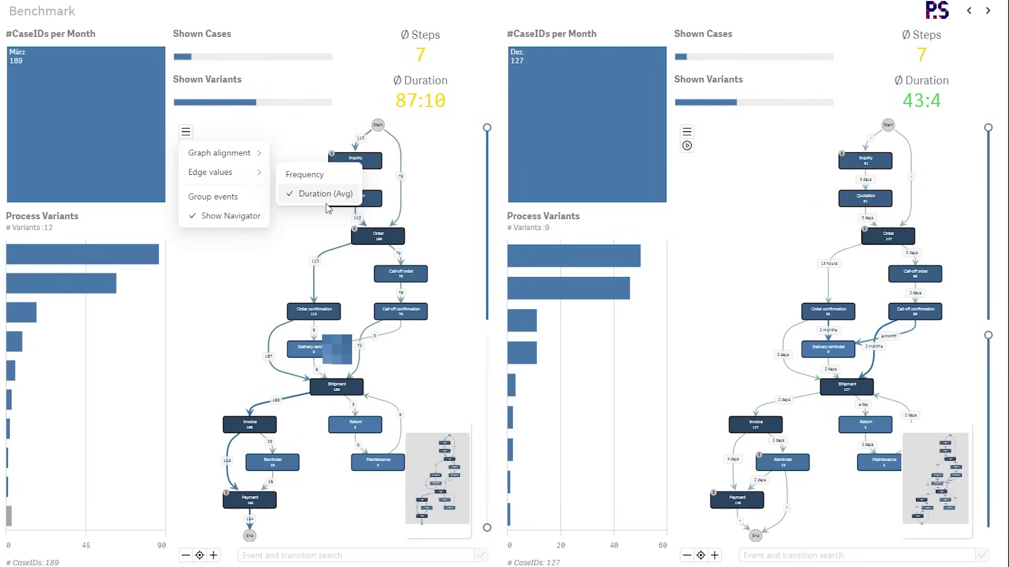
{"action": "left_click", "coordinate": [310, 194]}
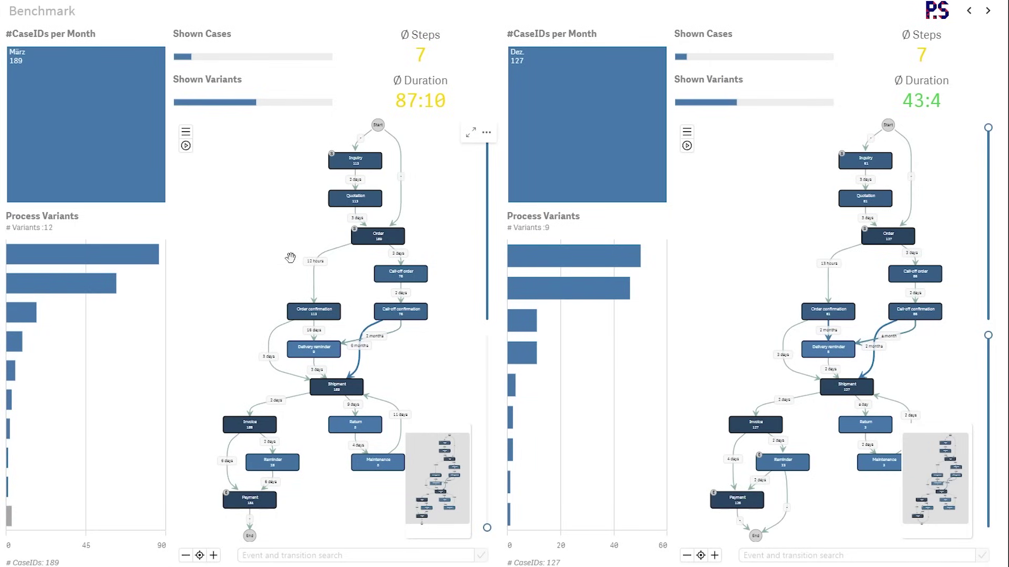
{"action": "left_click", "coordinate": [487, 344]}
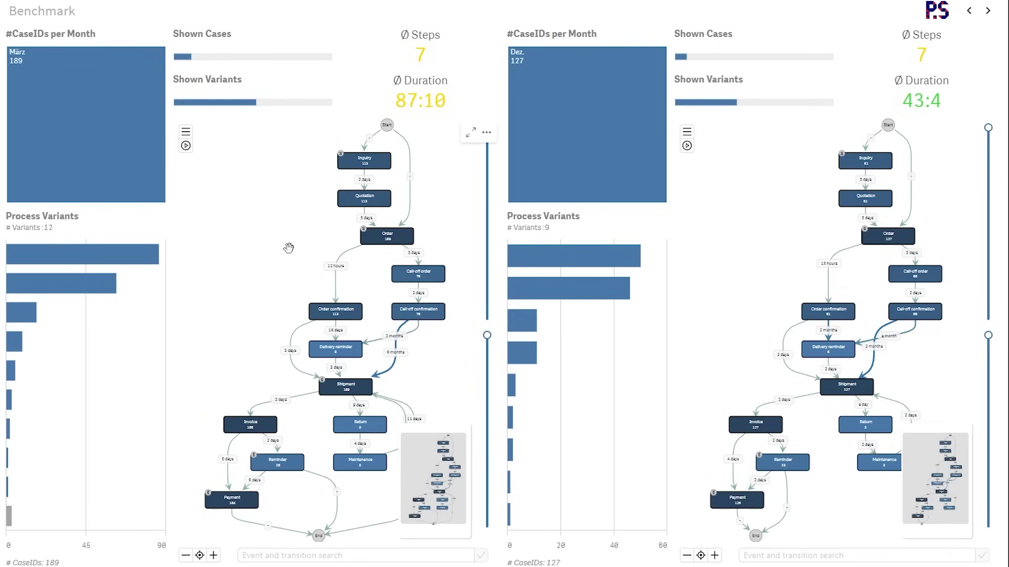
- Open the Conformance sheet and view the options of its target process filter without choosing one
{"action": "left_click", "coordinate": [986, 11]}
{"action": "left_click", "coordinate": [314, 211]}
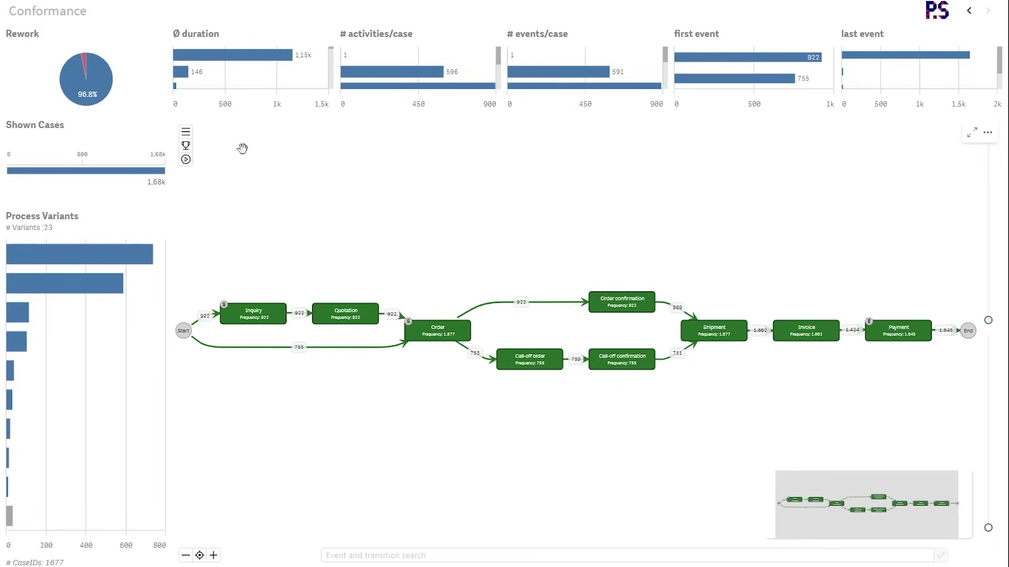
{"action": "left_click", "coordinate": [187, 147]}
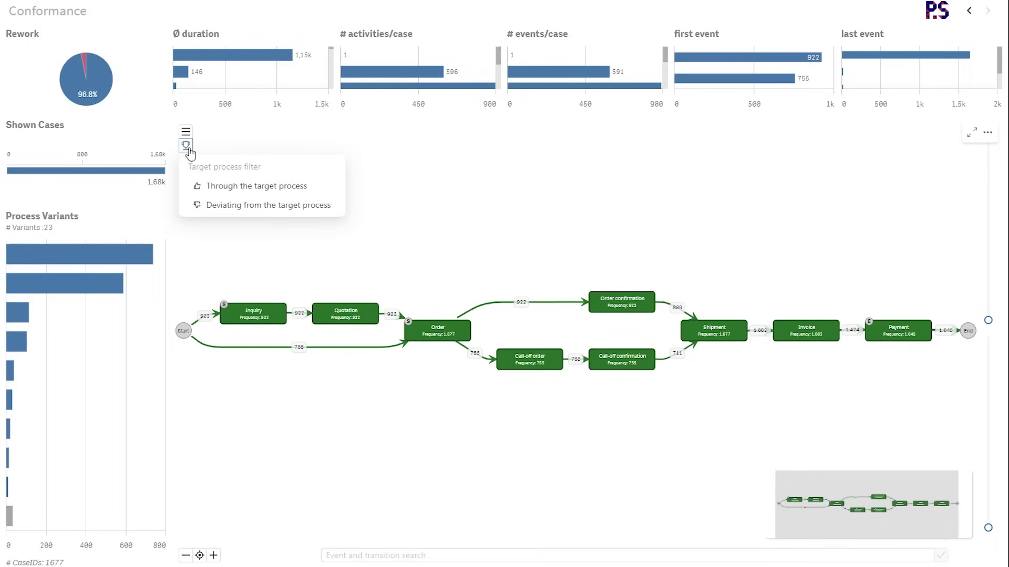
{"action": "left_click", "coordinate": [444, 279]}
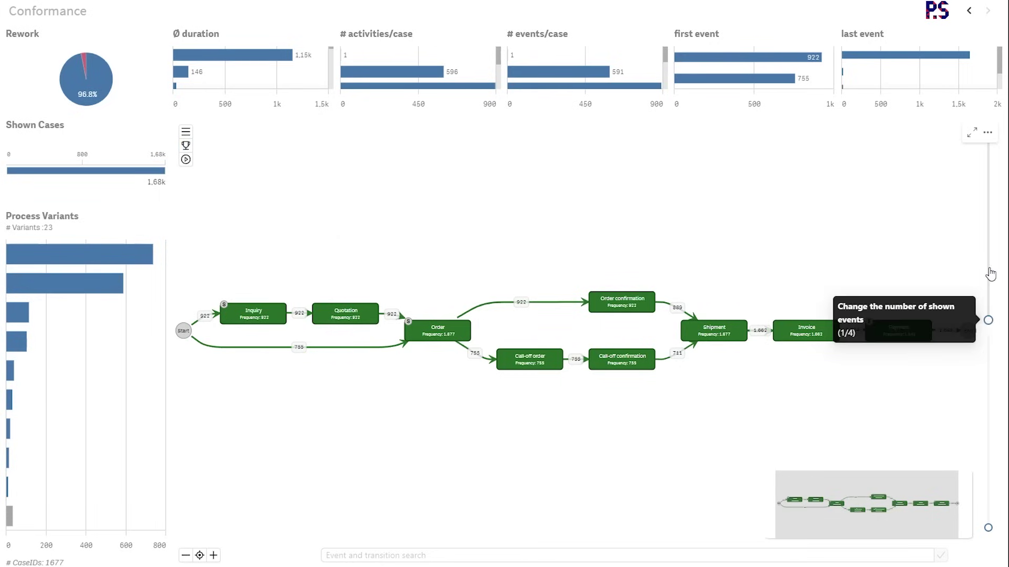
- Show all events and transitions in the conformance graph and inspect the second most frequent process variant
{"action": "left_click_drag", "start_coordinate": [988, 320], "coordinate": [988, 128]}
{"action": "left_click", "coordinate": [987, 349]}
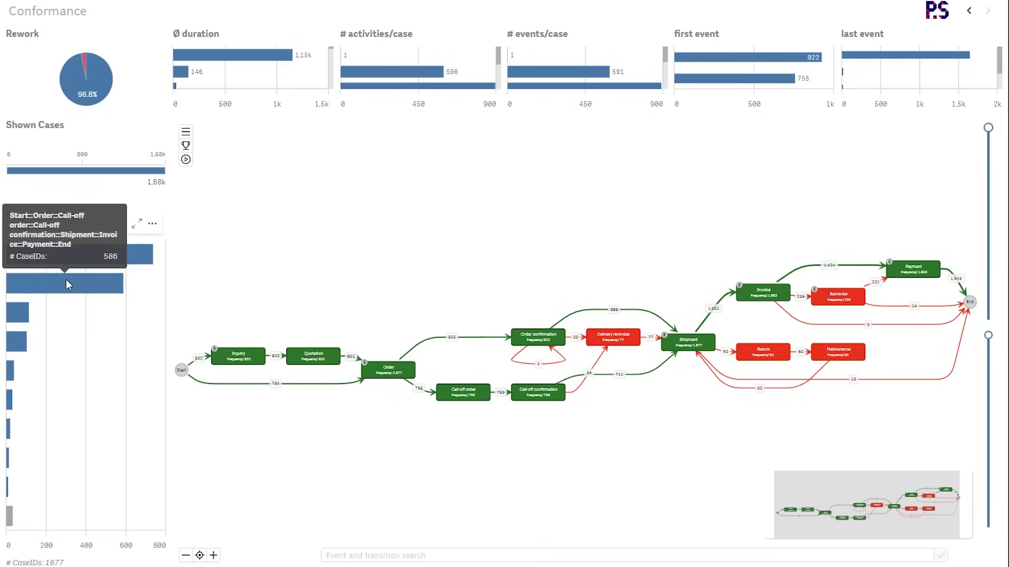
{"action": "mouse_move", "coordinate": [69, 281]}
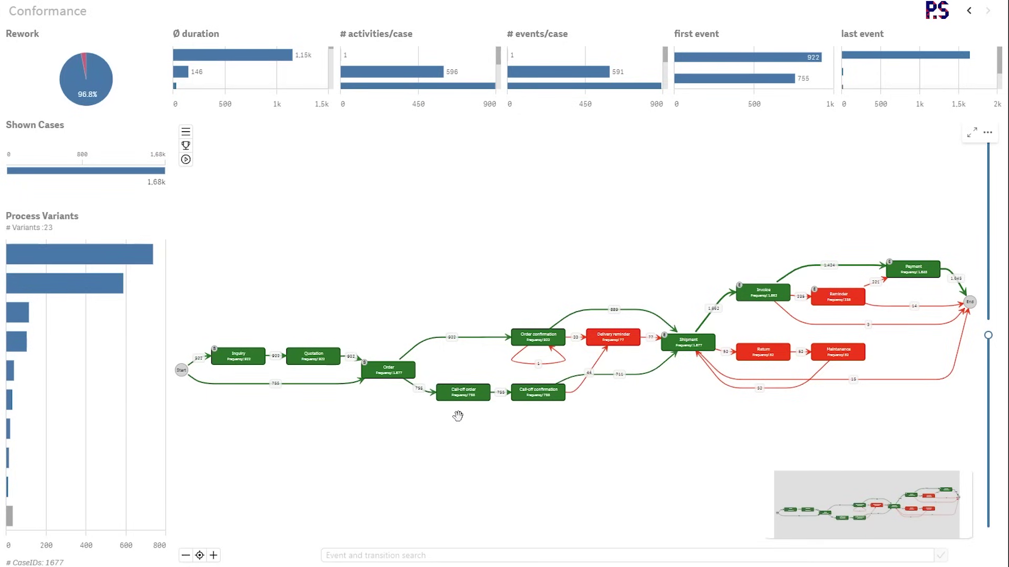
- Filter the cases to those deviating from the target process and show all their events and transitions
{"action": "left_click", "coordinate": [187, 147]}
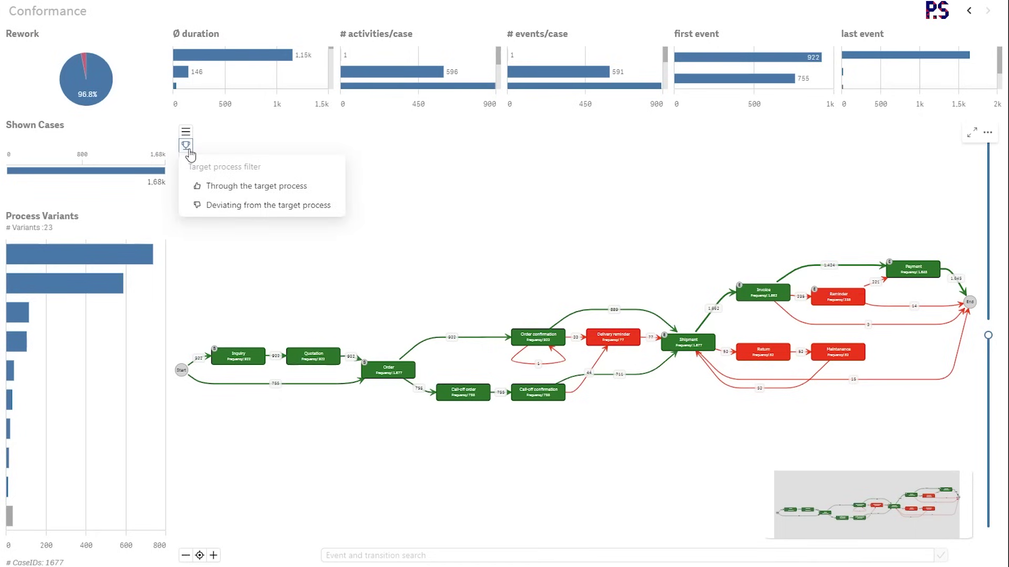
{"action": "left_click", "coordinate": [216, 206]}
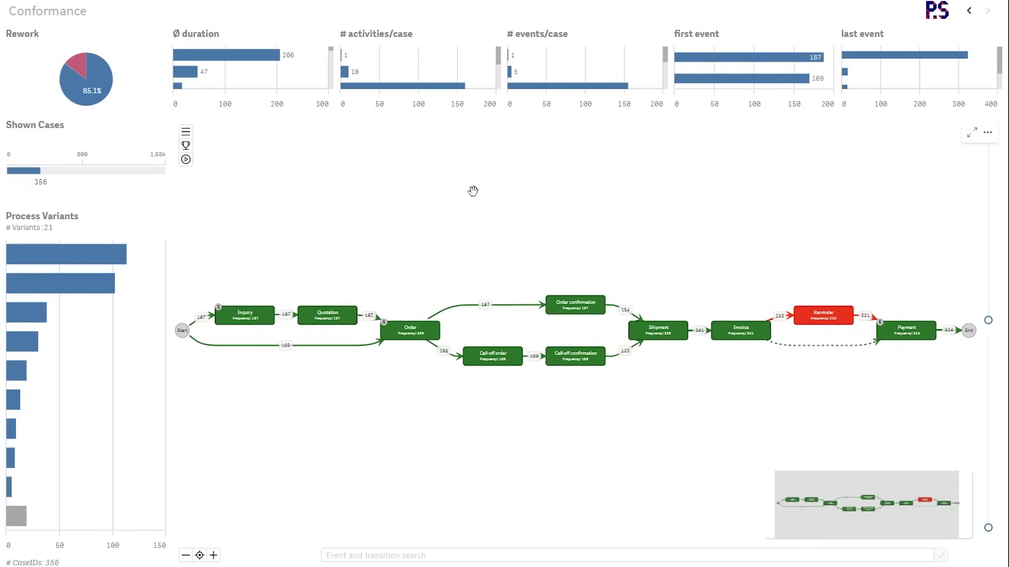
{"action": "left_click", "coordinate": [992, 161]}
{"action": "left_click_drag", "start_coordinate": [991, 354], "coordinate": [988, 336]}
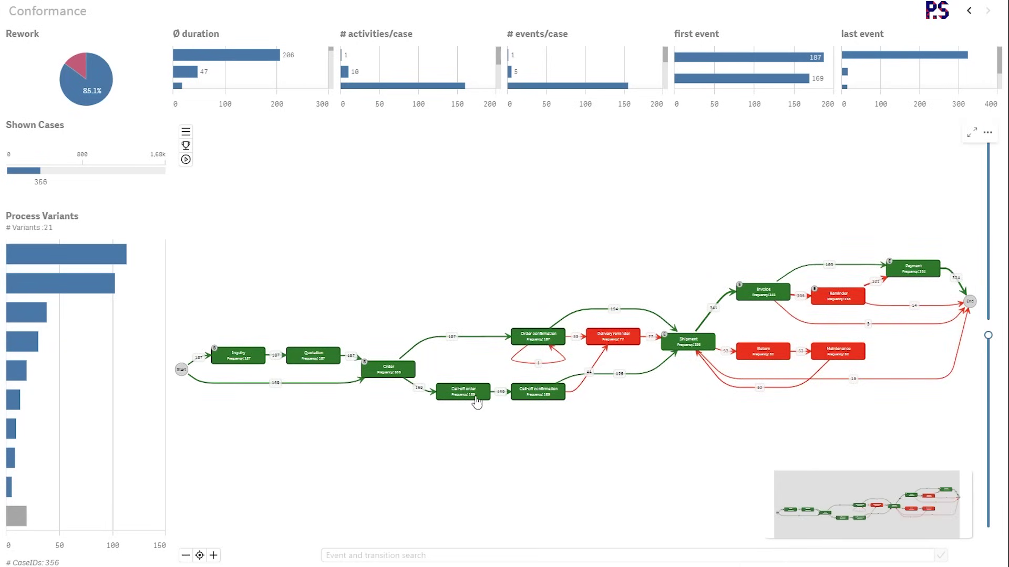
- Reduce the conformance graph to the minimum number of events and transitions and inspect the dashed Invoice to Payment transition
{"action": "left_click", "coordinate": [990, 268]}
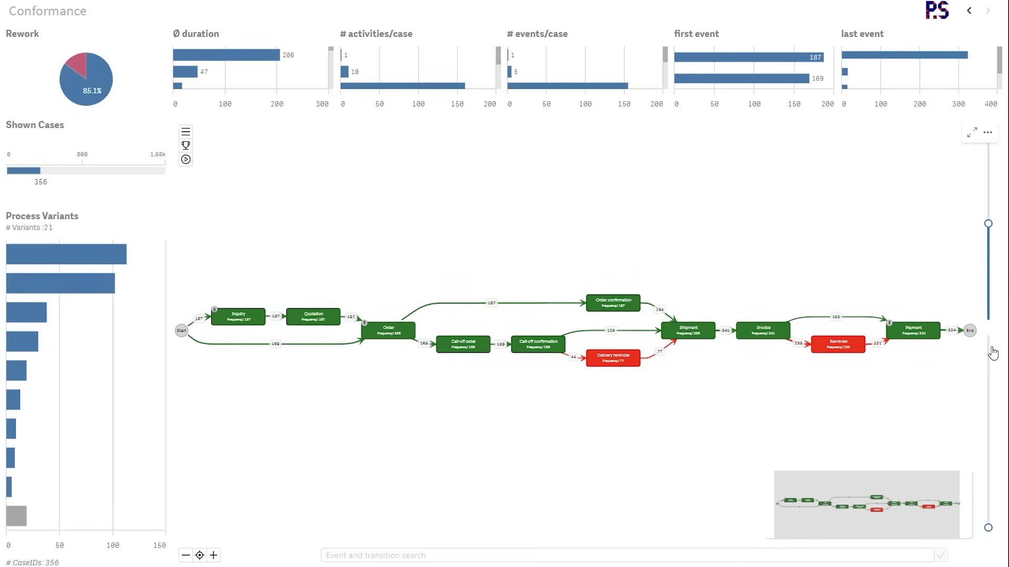
{"action": "left_click", "coordinate": [990, 318]}
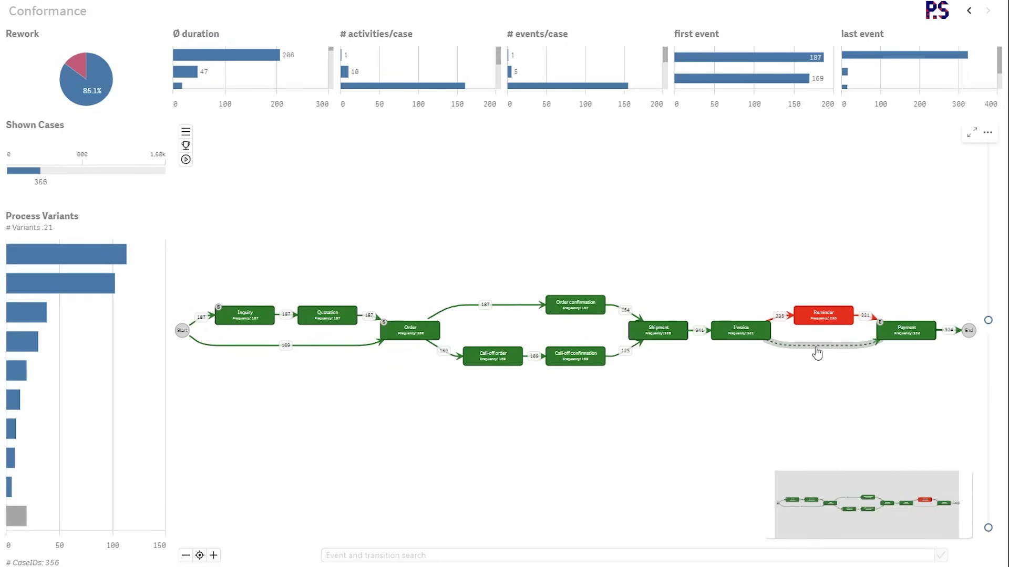
{"action": "mouse_move", "coordinate": [806, 358]}
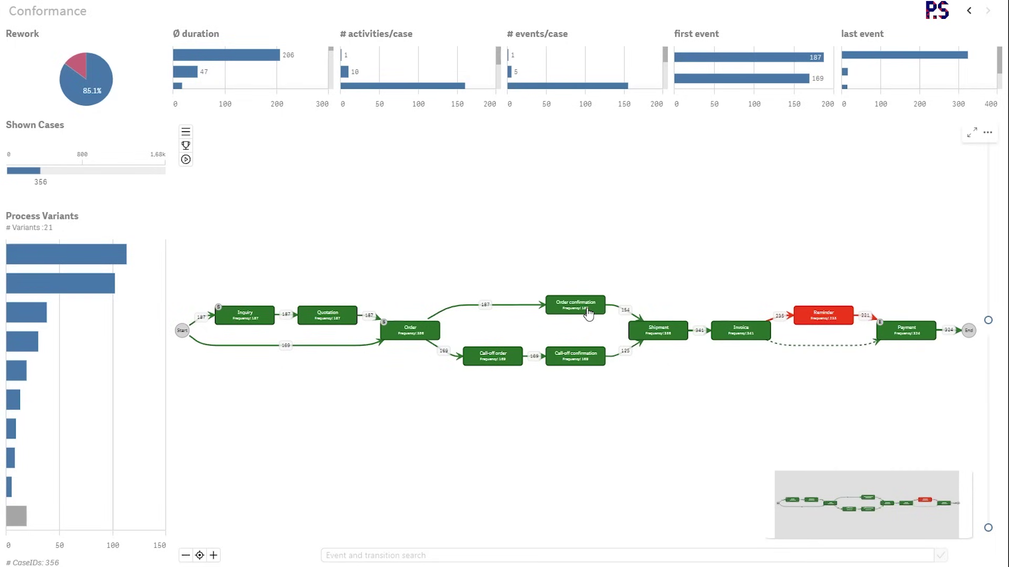
- Filter the cases to those deviating from the Order confirmation event and inspect the Delivery reminder event's details
{"action": "left_click", "coordinate": [534, 311]}
{"action": "left_click", "coordinate": [224, 254]}
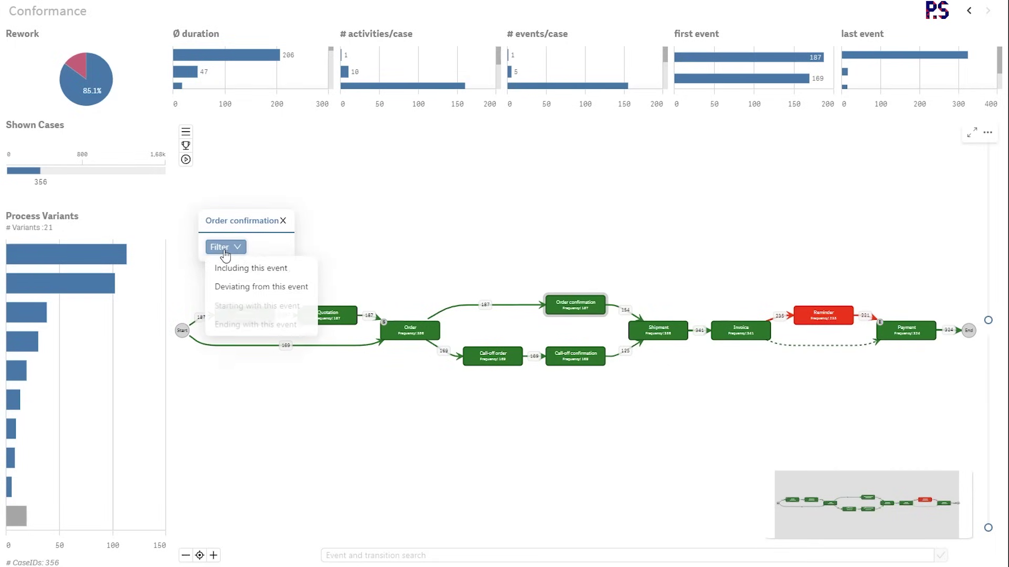
{"action": "left_click", "coordinate": [270, 288]}
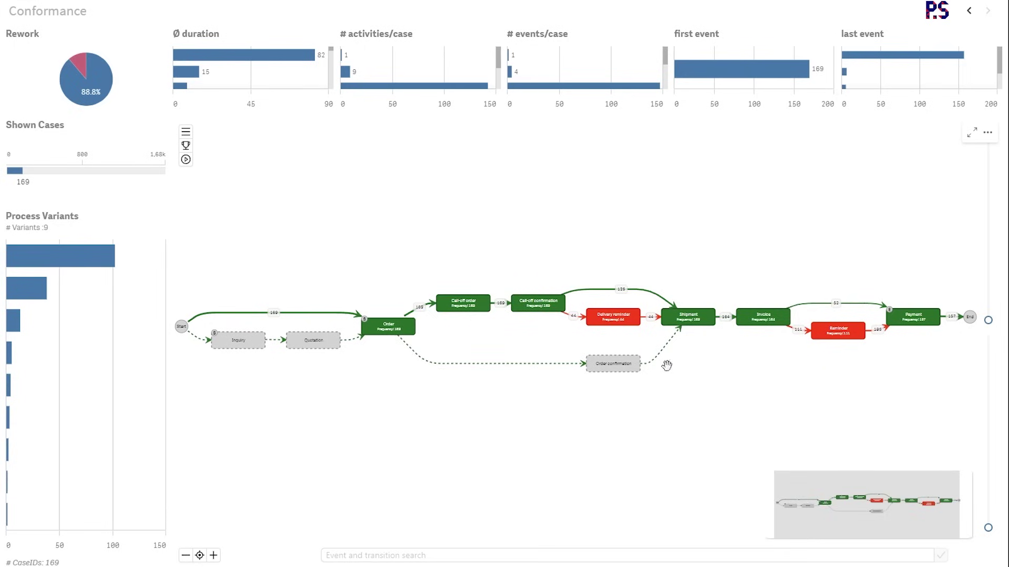
{"action": "mouse_move", "coordinate": [611, 322]}
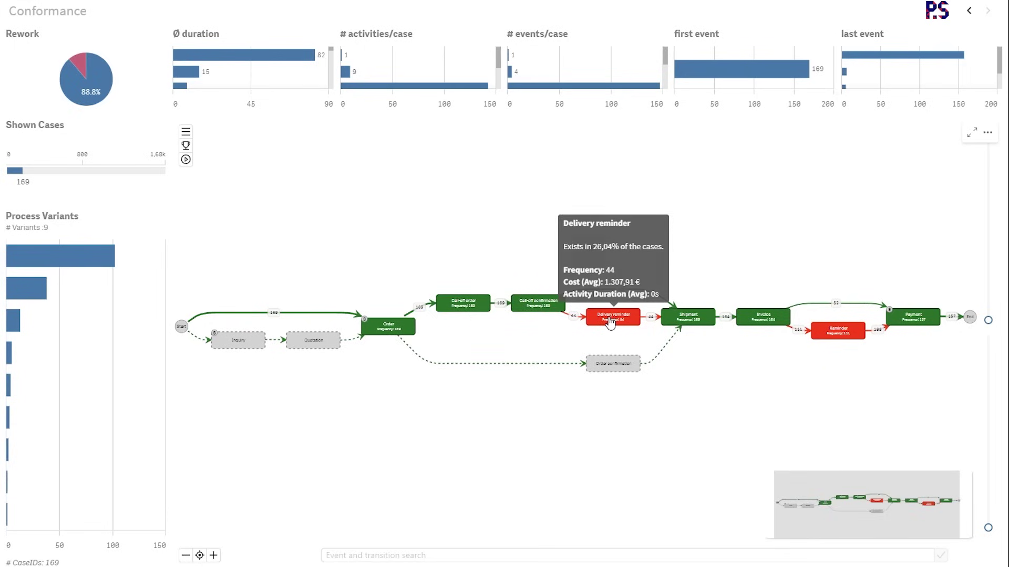